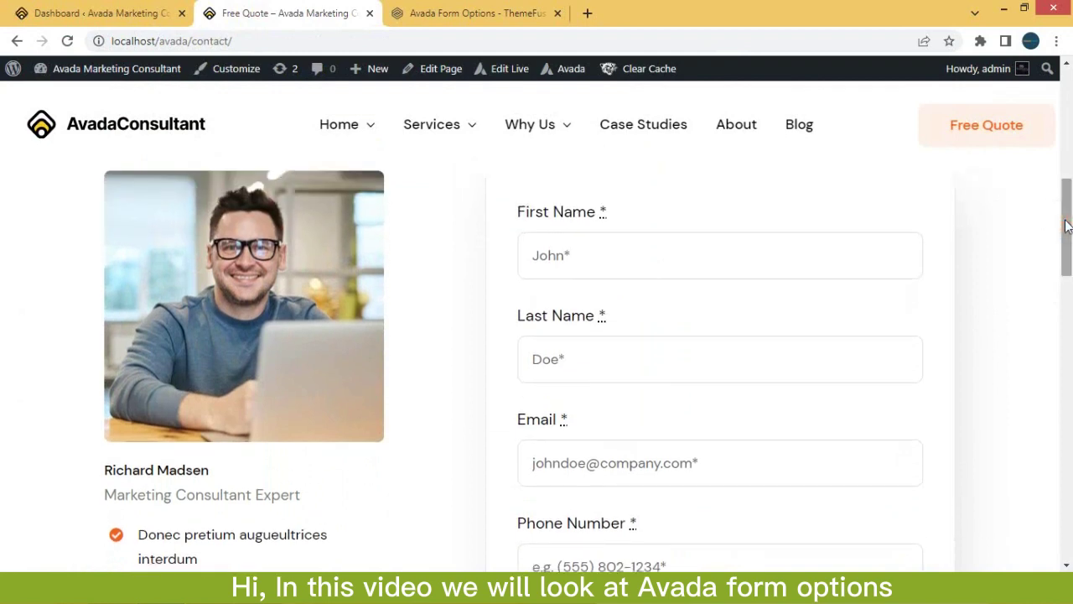
- Open the Personal Consultation form for editing from the Avada Forms list in the WordPress dashboard
left_click(100, 15)
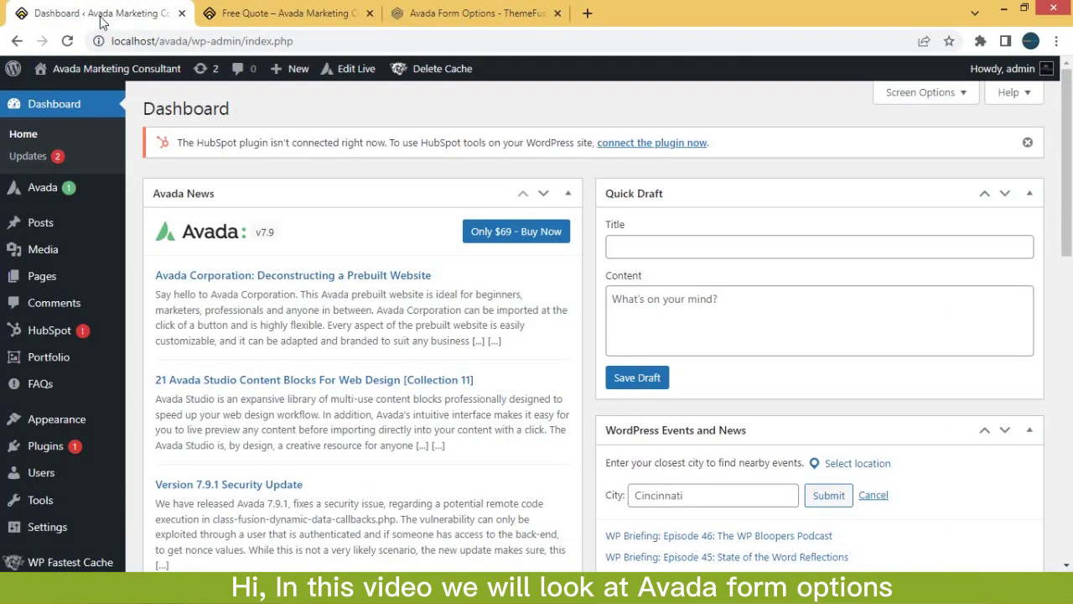
mouse_move(57, 199)
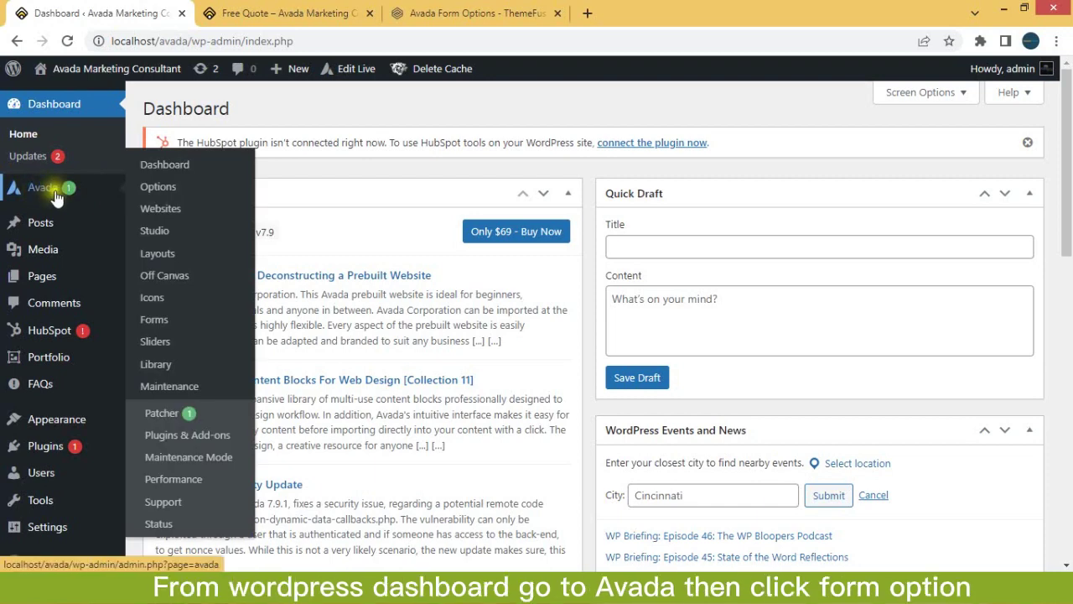
left_click(153, 325)
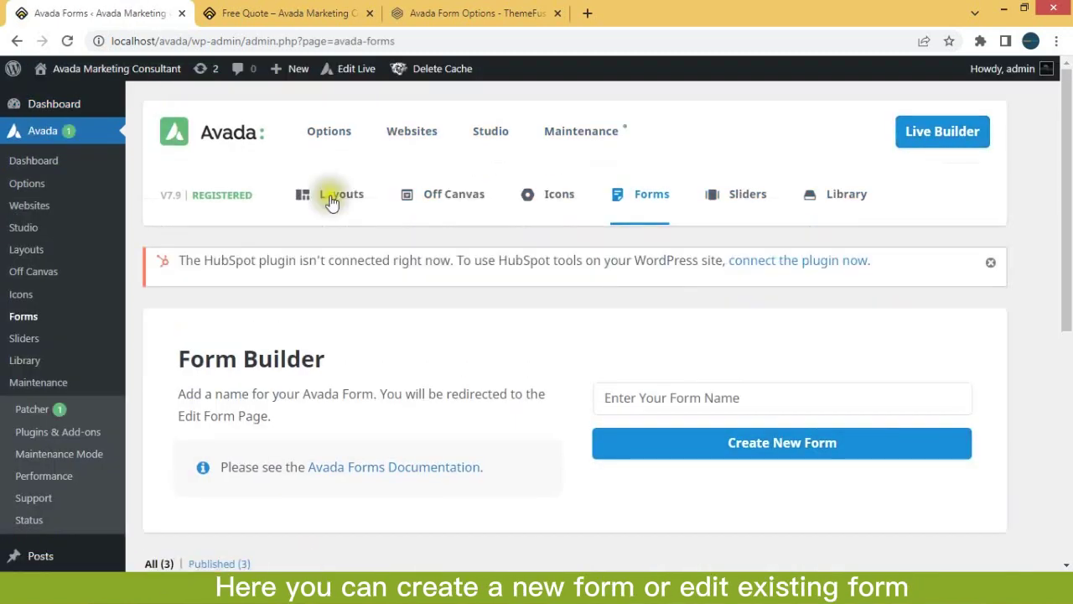
left_click_drag(1065, 172, 1065, 330)
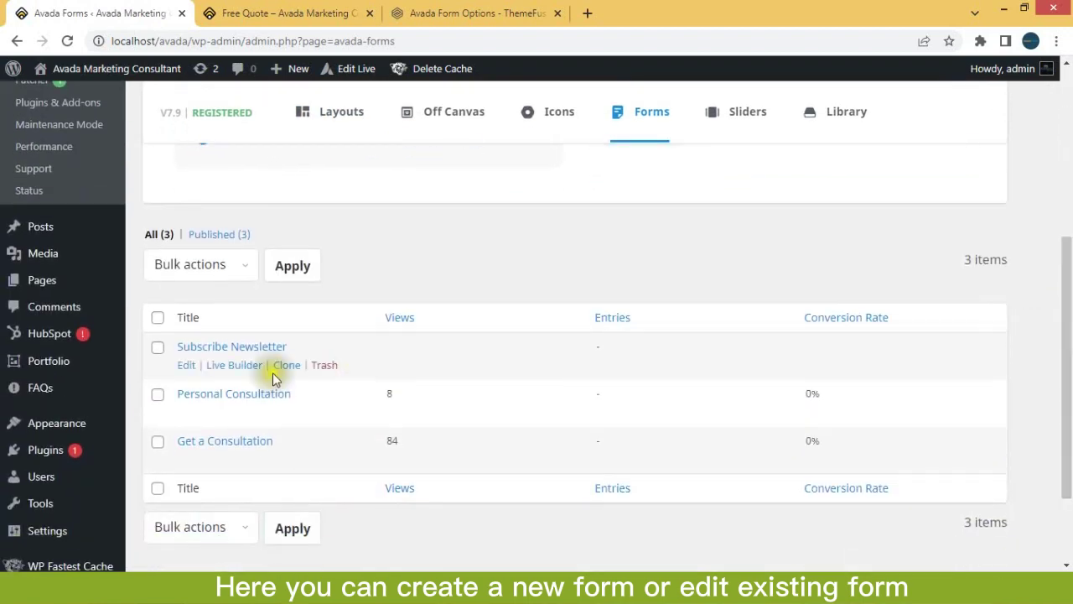
left_click(188, 414)
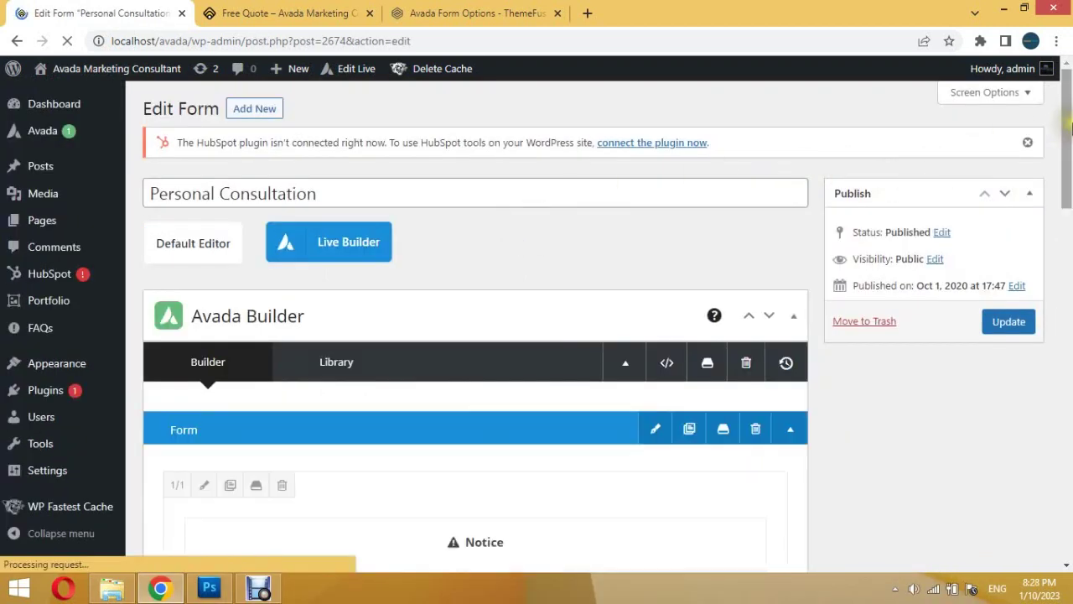
- Compare the fields in the form builder with the form shown on the Free Quote page
left_click_drag(1066, 155, 1067, 244)
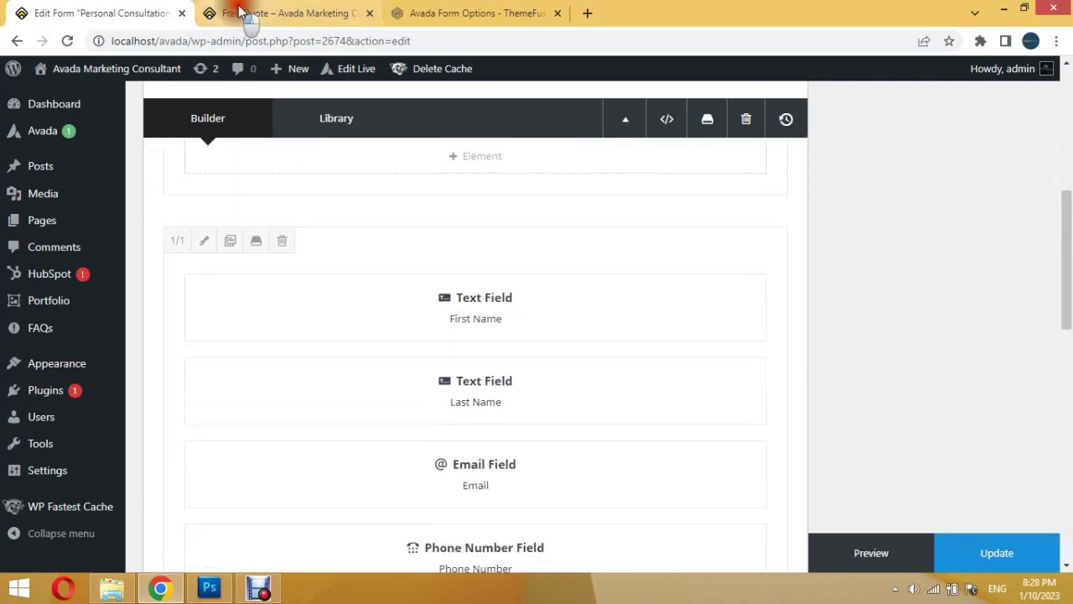
left_click(242, 12)
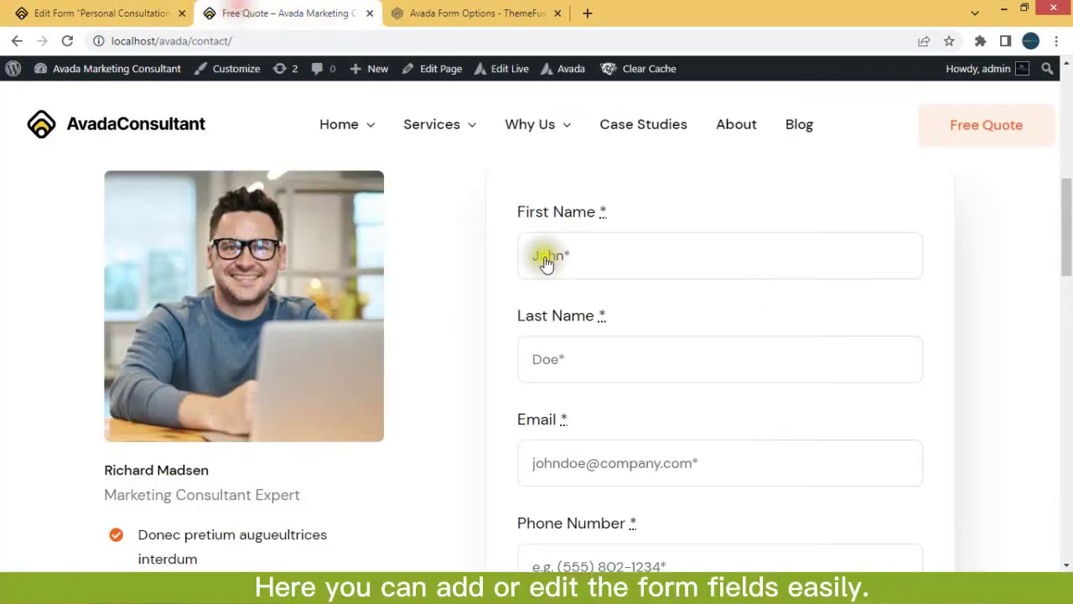
left_click(124, 15)
- Review the general settings of the First Name text field and save the field
mouse_move(522, 307)
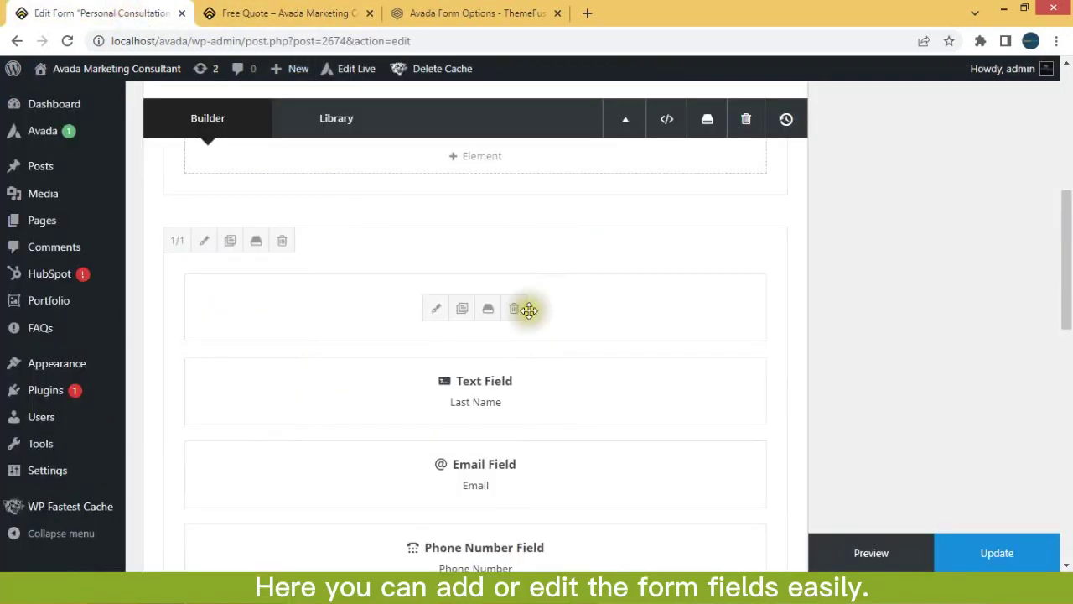
left_click(434, 310)
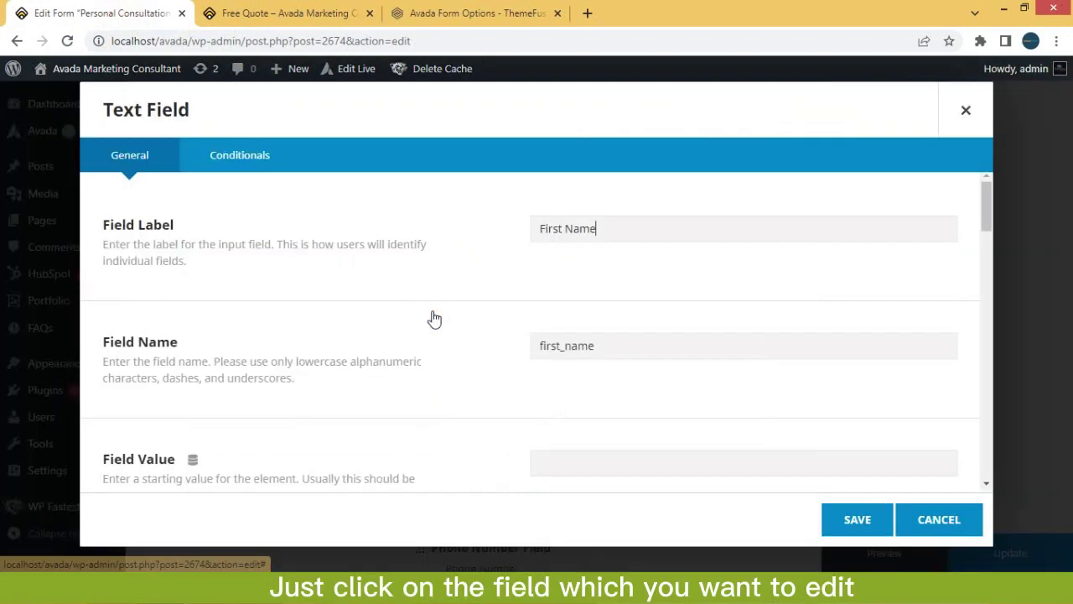
left_click(570, 239)
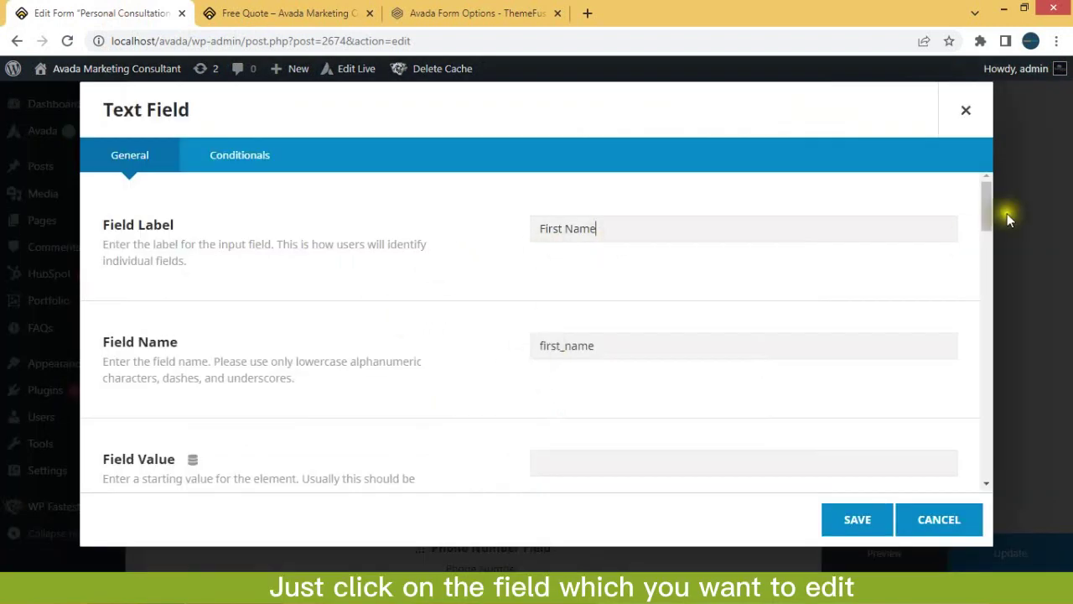
mouse_move(986, 204)
left_mouse_down()
mouse_move(989, 350)
mouse_move(985, 328)
left_mouse_up()
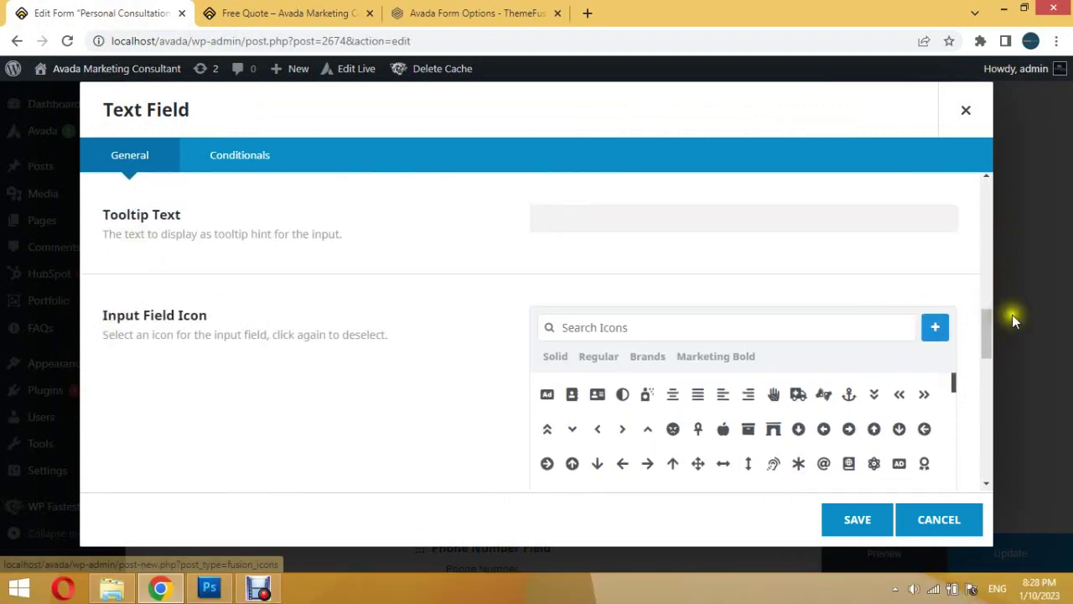
mouse_move(986, 322)
left_mouse_down()
mouse_move(975, 464)
mouse_move(983, 251)
mouse_move(973, 194)
left_mouse_up()
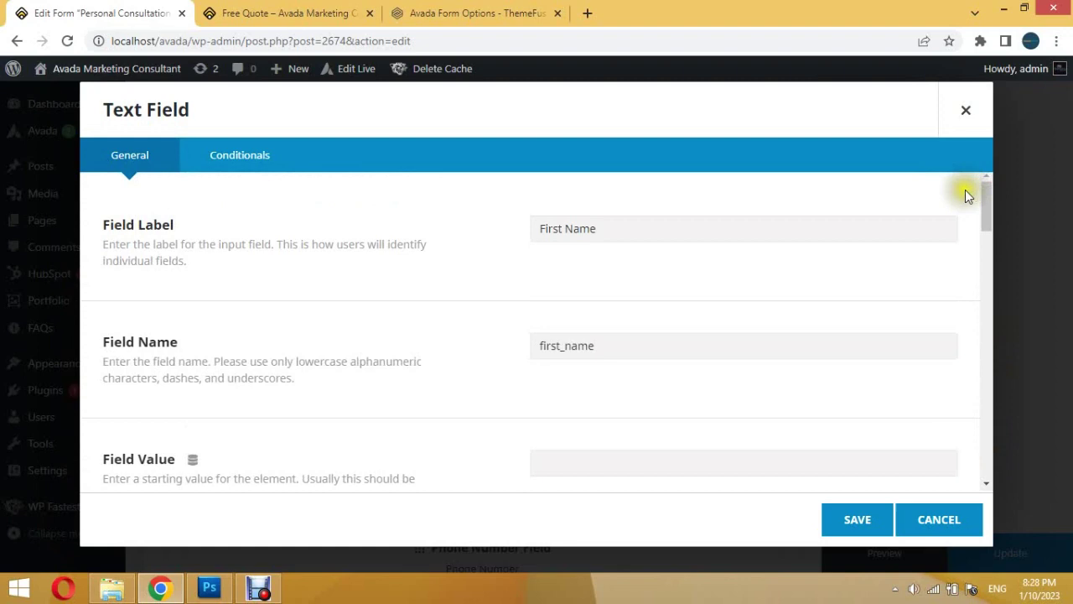
left_click(843, 517)
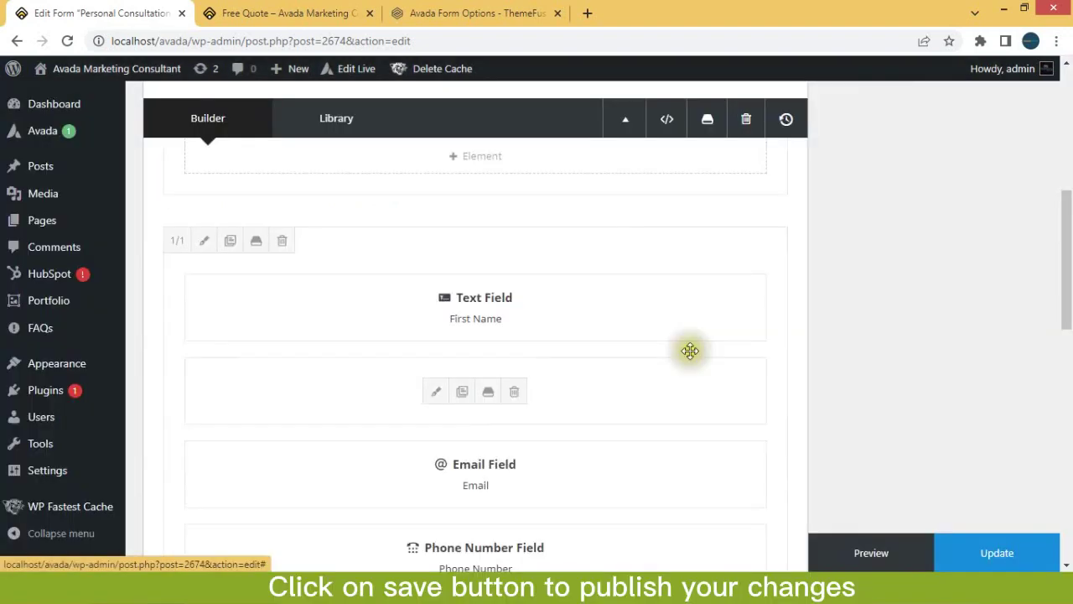
- Check the Email field's settings, and review the Notice element's success and error messages and save the notice
left_click(436, 475)
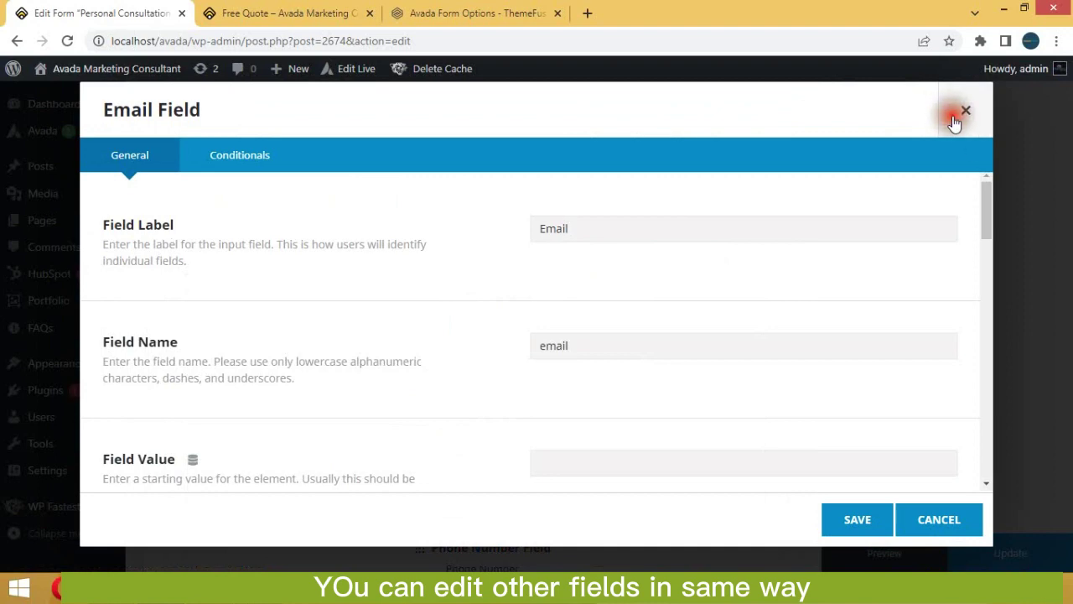
left_click(954, 121)
left_click_drag(1063, 256, 1063, 204)
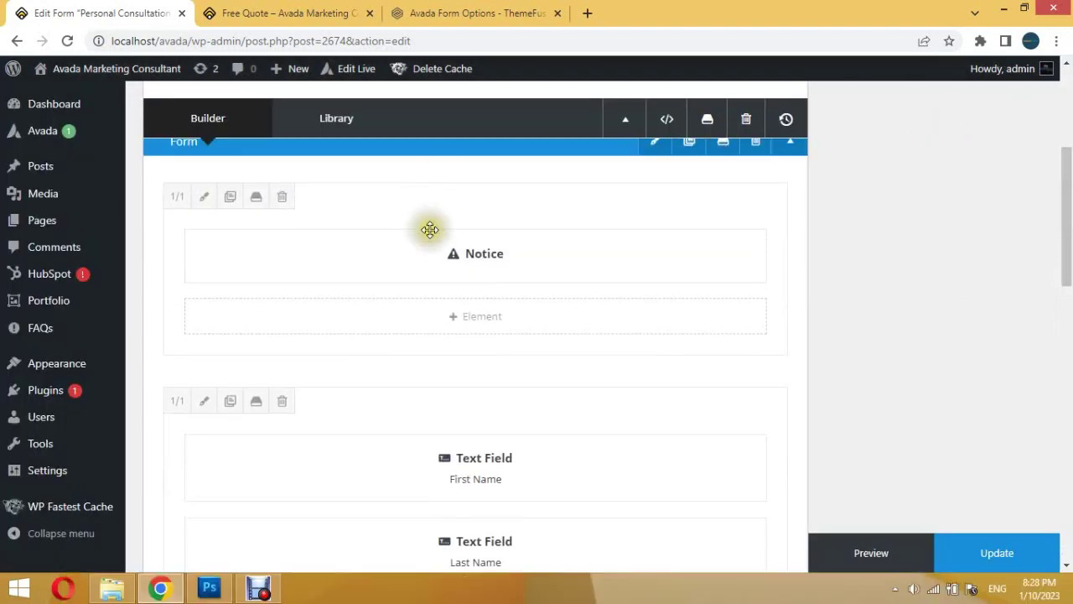
left_click(434, 262)
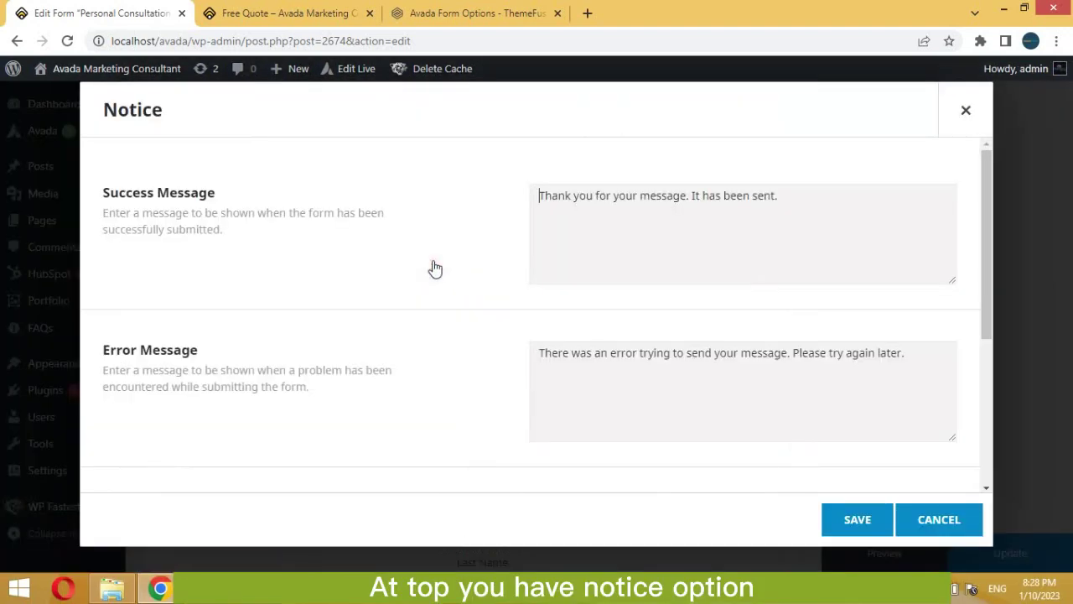
mouse_move(988, 233)
left_mouse_down()
mouse_move(984, 287)
mouse_move(984, 230)
left_mouse_up()
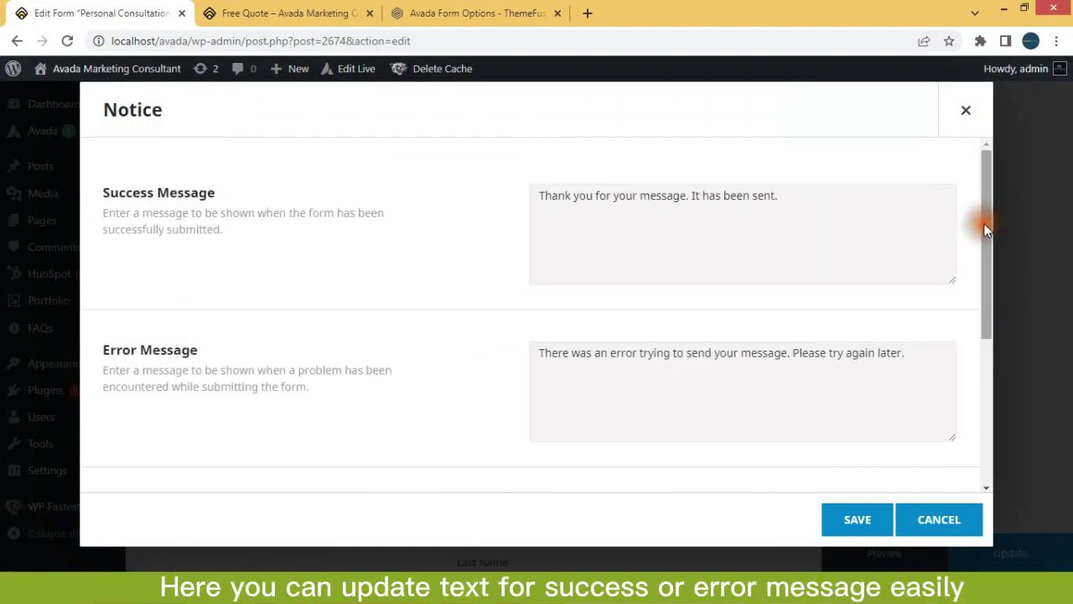
left_click(866, 518)
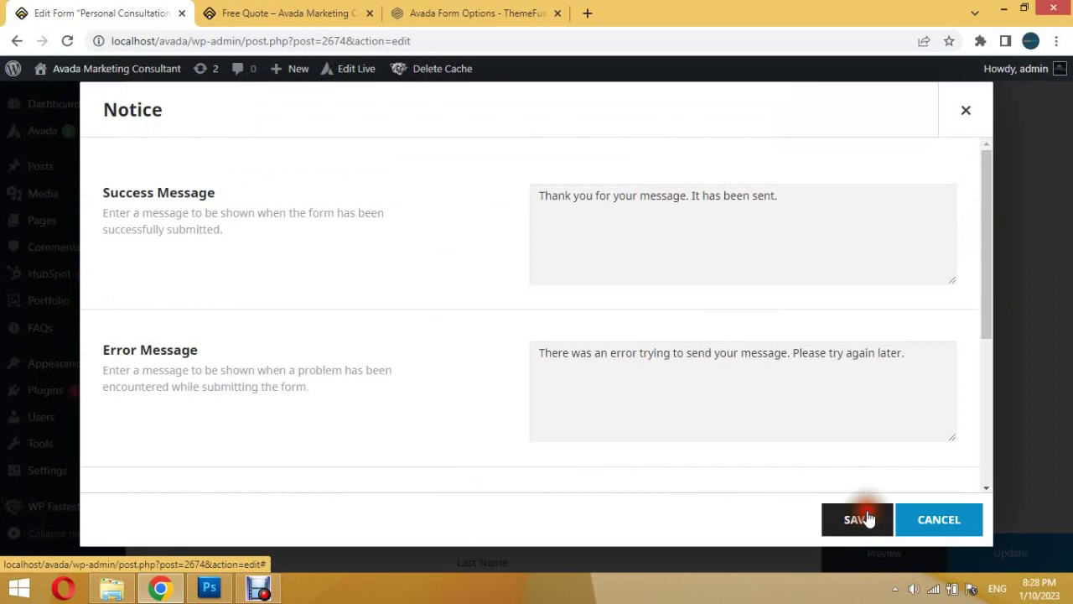
- View the general settings of the form's Subscribe submit button and close them without changes
left_click_drag(1067, 201, 1069, 362)
mouse_move(472, 455)
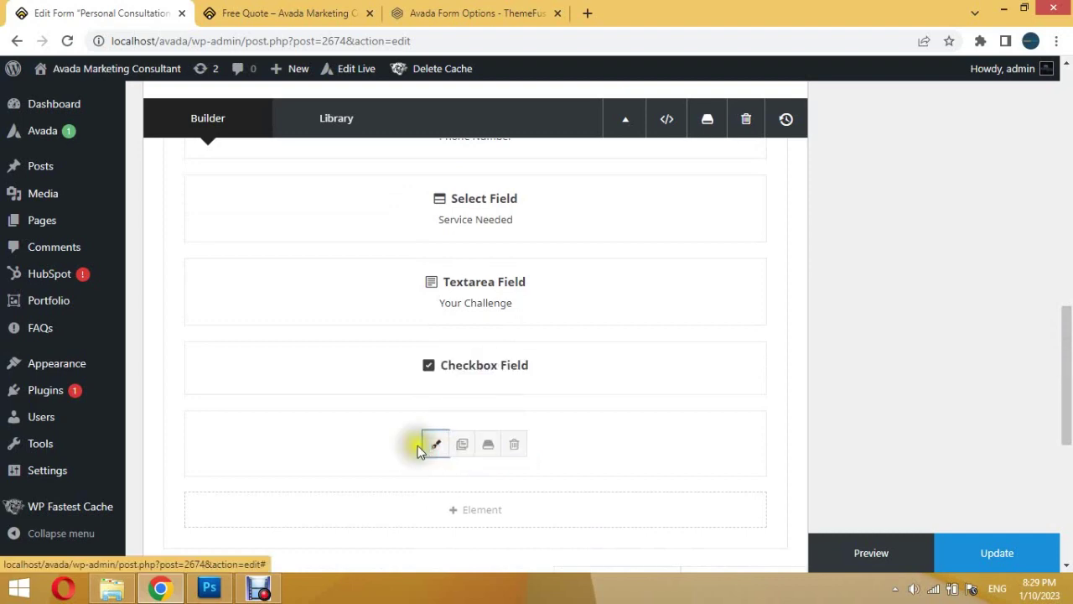
left_click(435, 444)
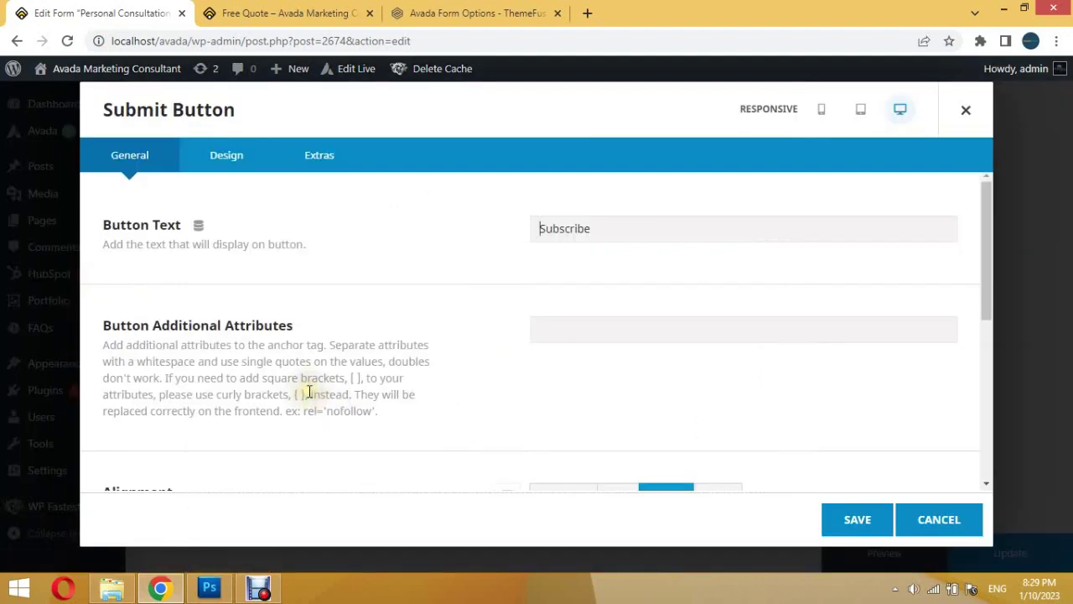
left_click(968, 112)
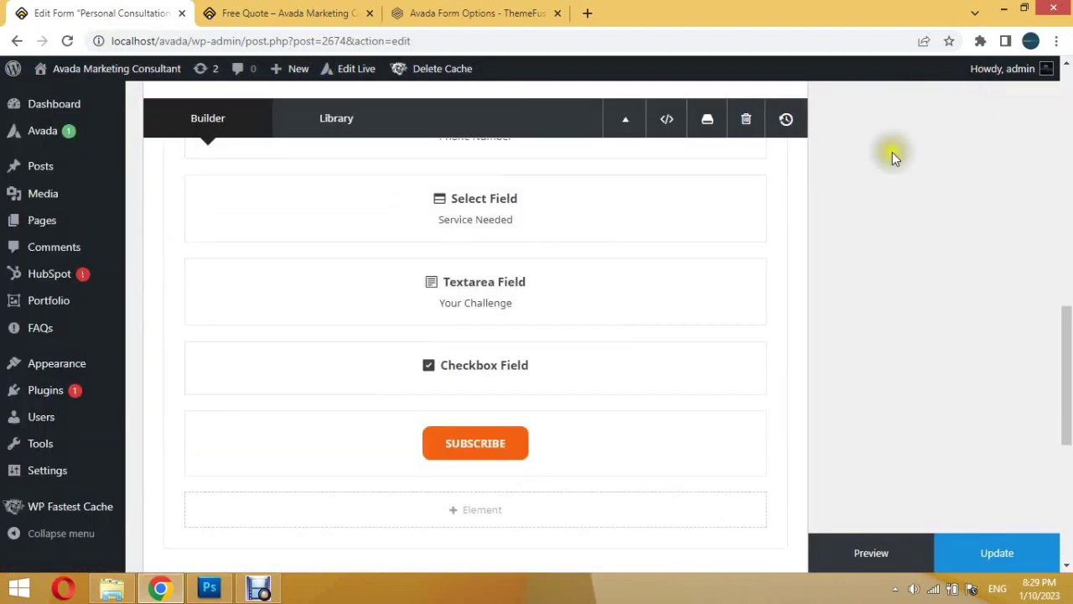
- Browse the form elements available for adding below the submit button, without inserting one
left_click(487, 513)
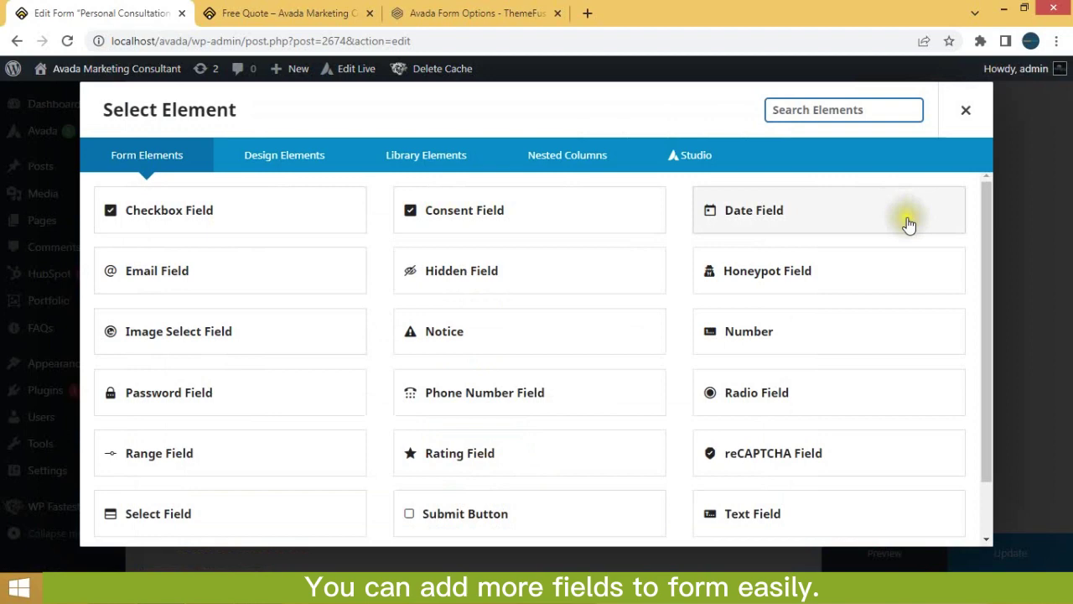
mouse_move(985, 216)
left_mouse_down()
mouse_move(982, 310)
mouse_move(983, 214)
left_mouse_up()
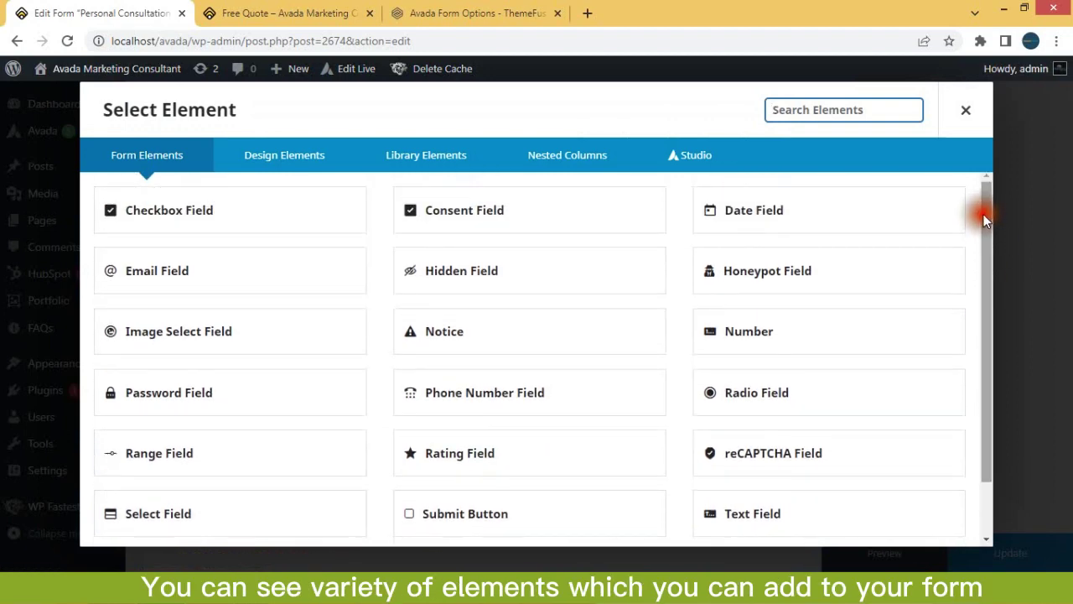
left_click(965, 114)
- Review the General and Appearance sections of the Form Options, including preview width, label position and label font size
left_click_drag(1066, 318, 1067, 428)
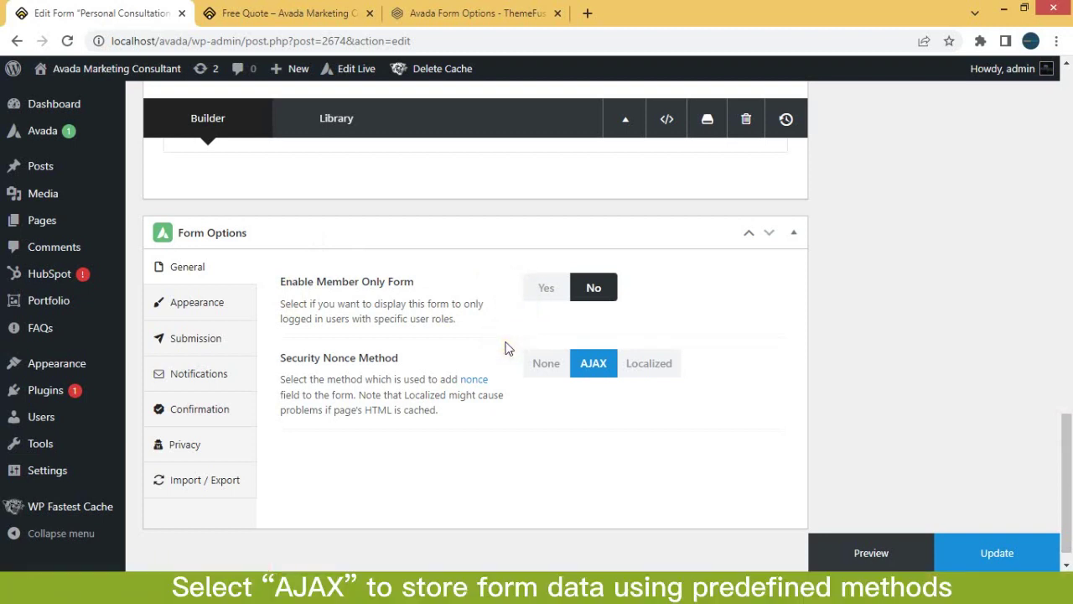
left_click(200, 306)
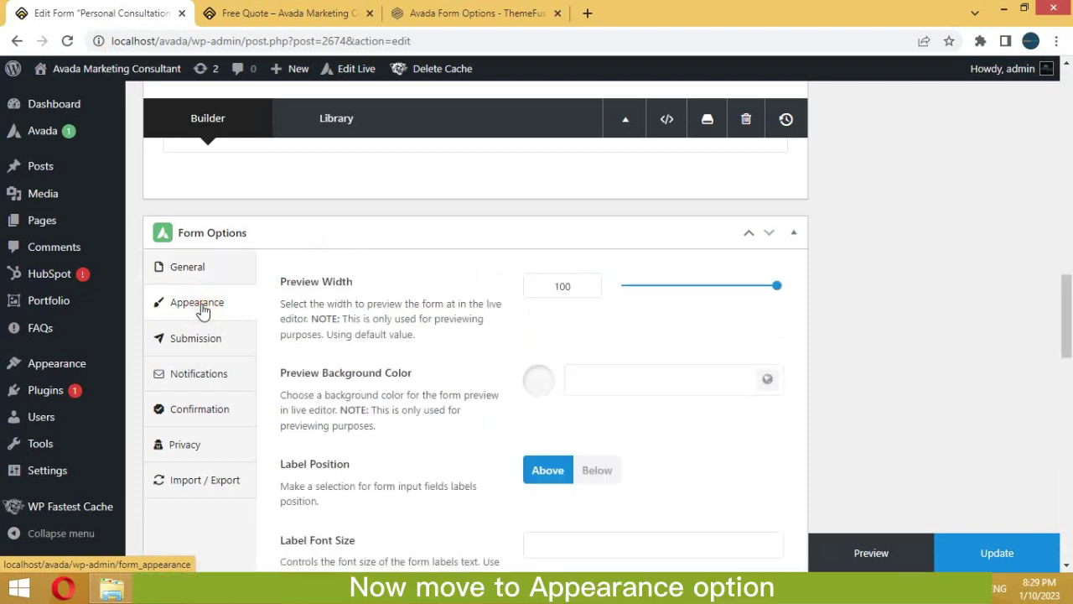
scroll(977, 282, "down", 1)
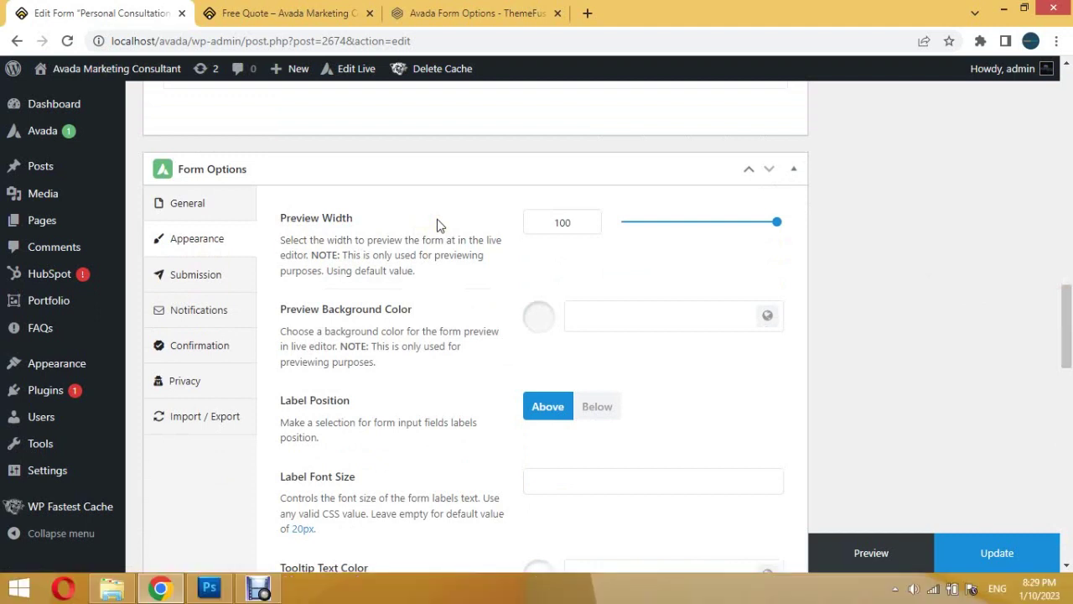
left_click_drag(1058, 319, 1069, 336)
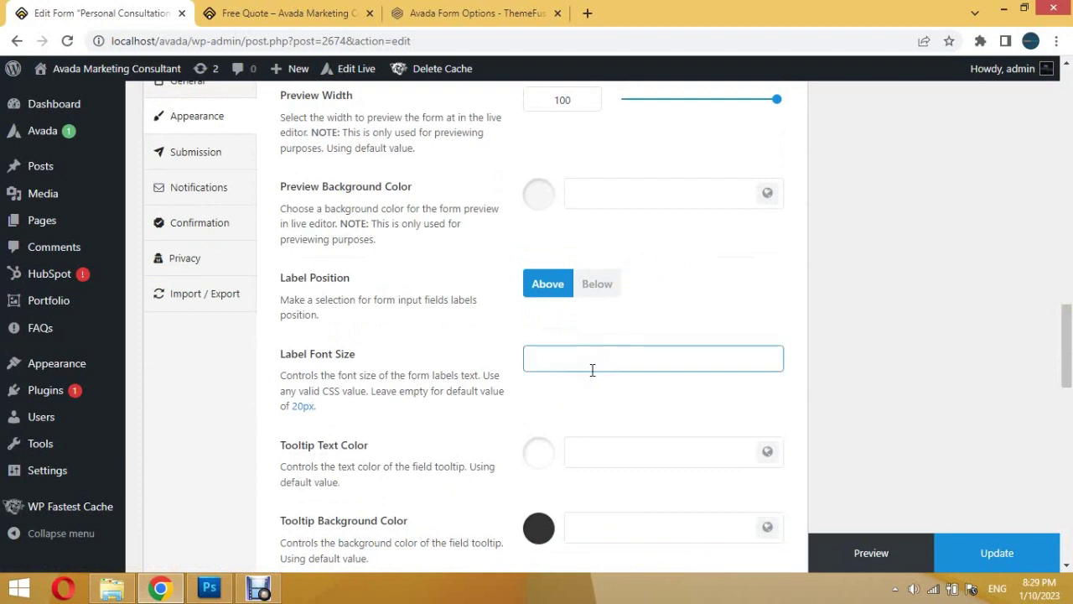
- Compare the Label Font Size option with the First Name label on the Free Quote page
left_click(243, 13)
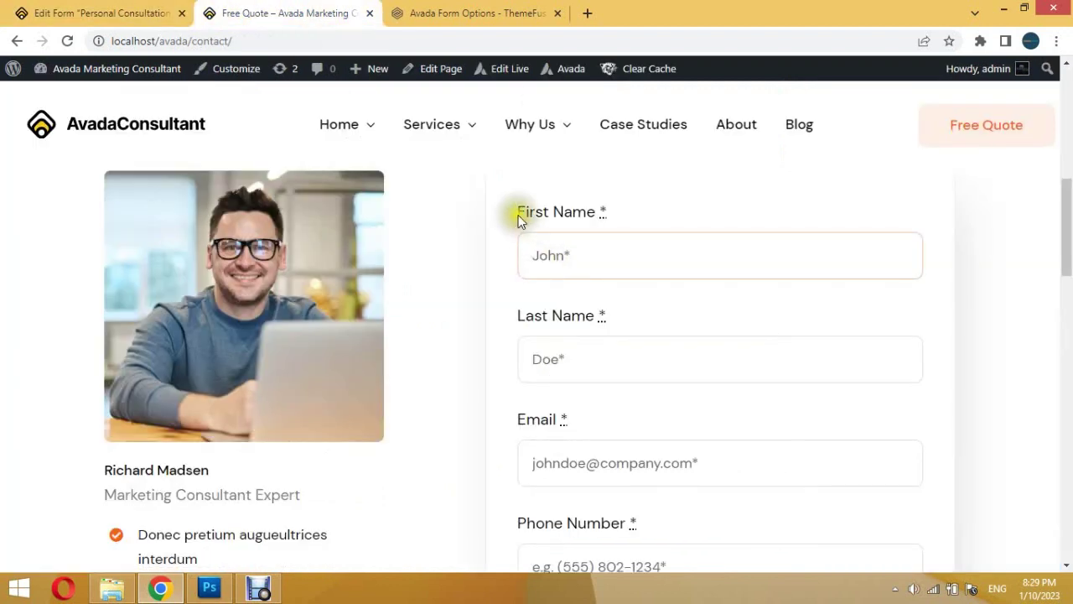
left_click_drag(518, 215, 612, 223)
left_click(130, 14)
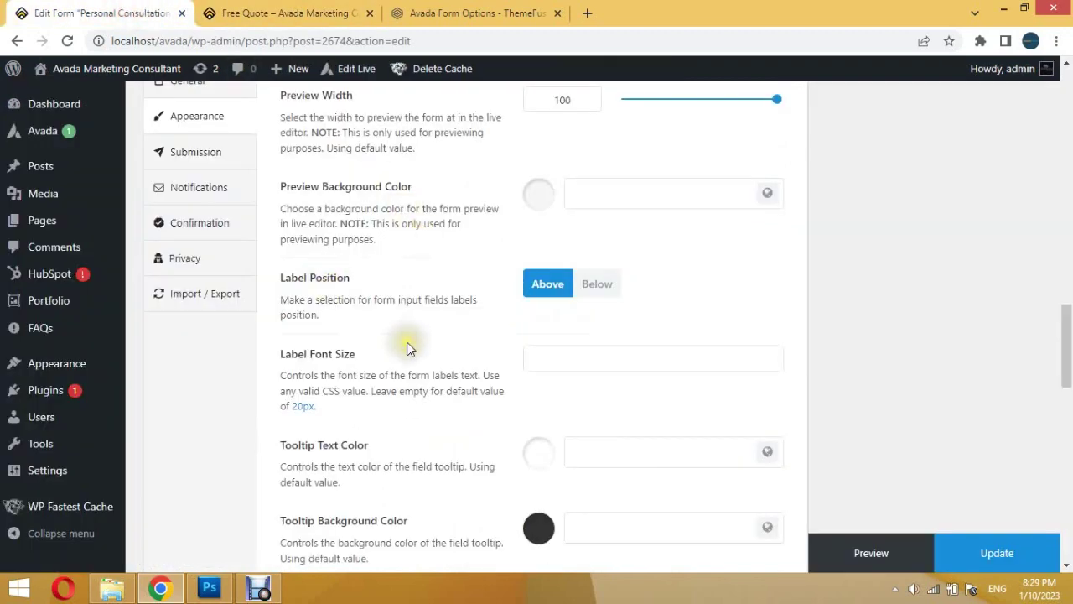
left_click_drag(292, 362, 361, 358)
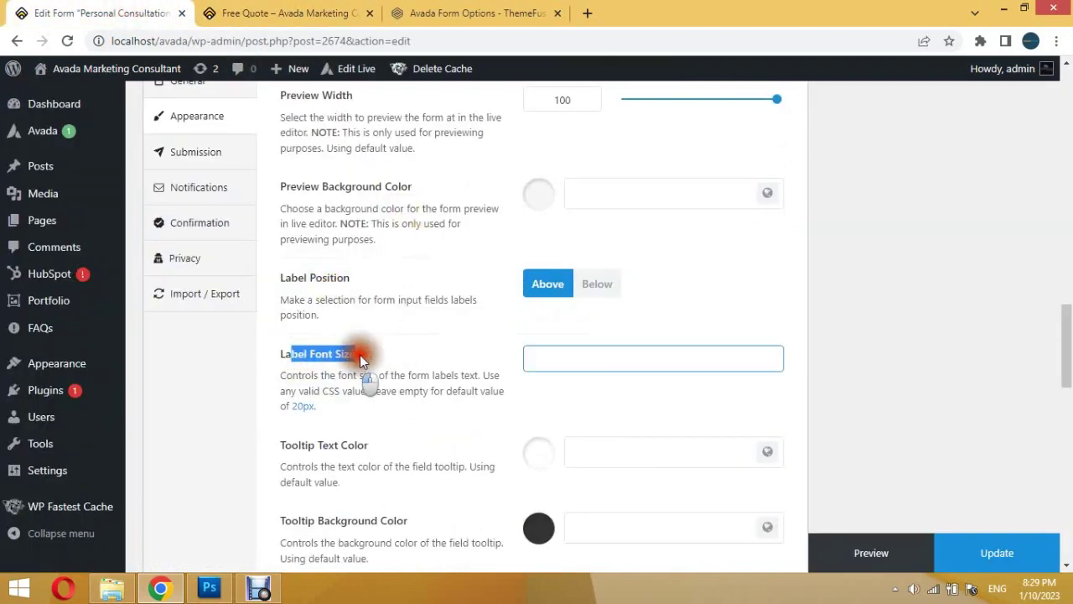
- Compare the field margin, height and font size options with the input fields on the Free Quote page
left_click_drag(1066, 347, 1067, 426)
left_click(298, 13)
left_click(691, 256)
left_click(134, 13)
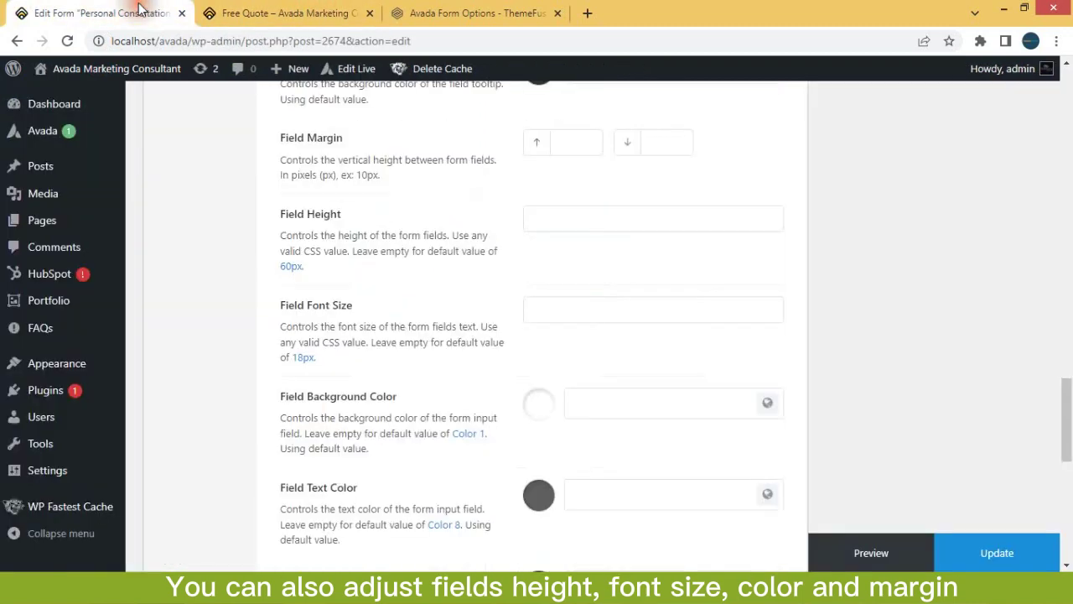
- Set the form's Field Background Color to #f9f9f9
left_click(541, 409)
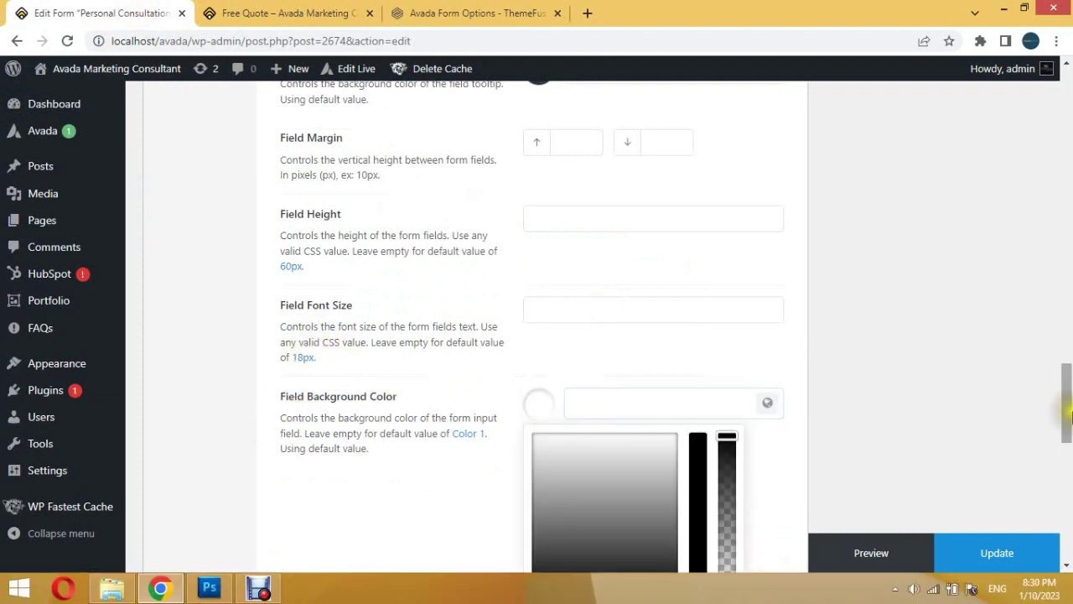
left_click_drag(556, 434, 515, 427)
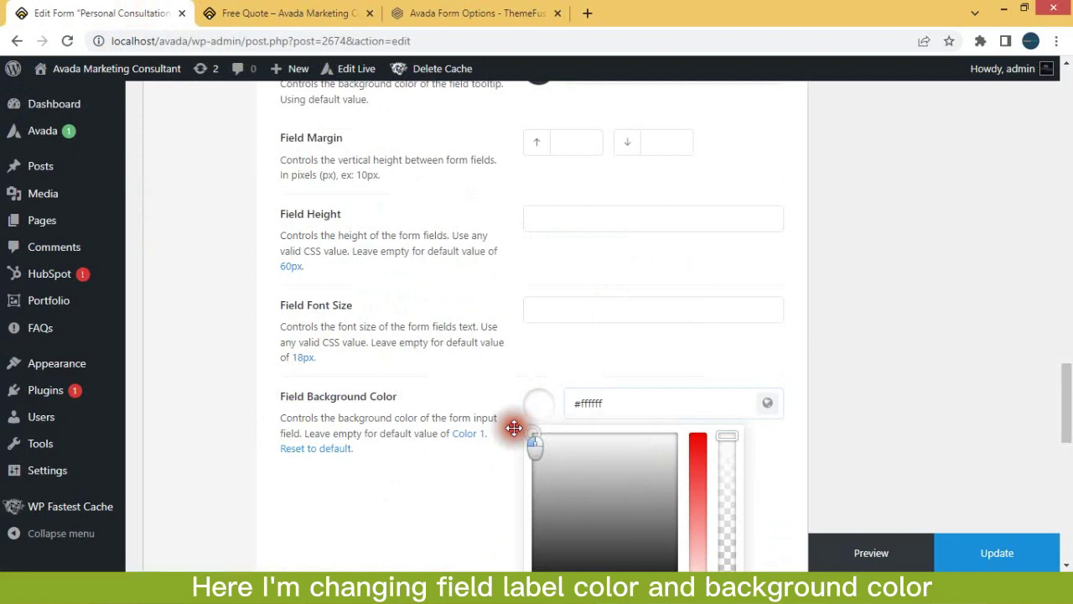
left_click(515, 434)
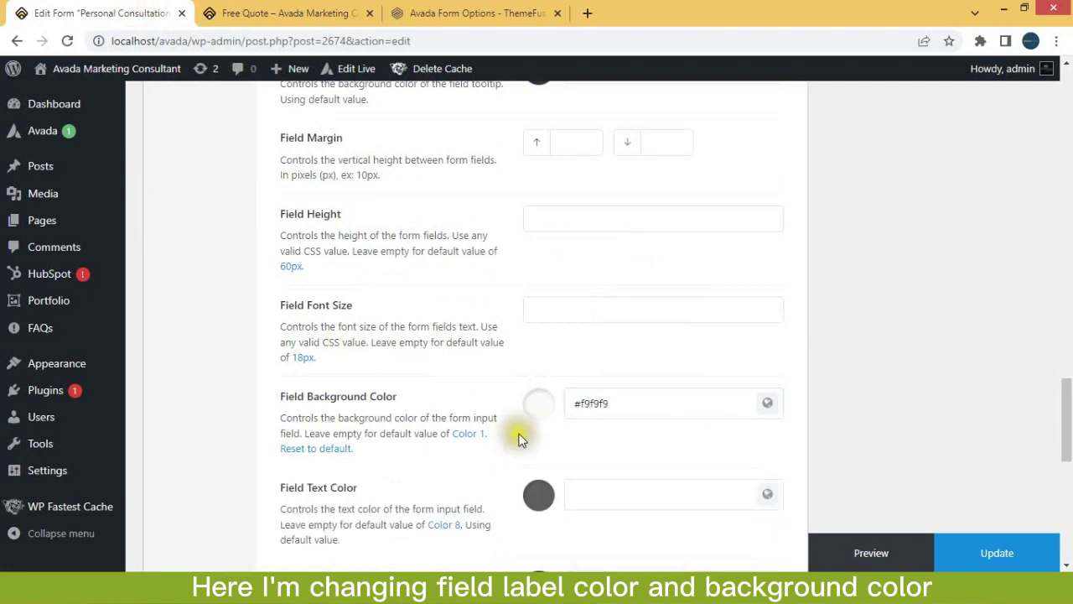
left_click_drag(1067, 388, 1065, 437)
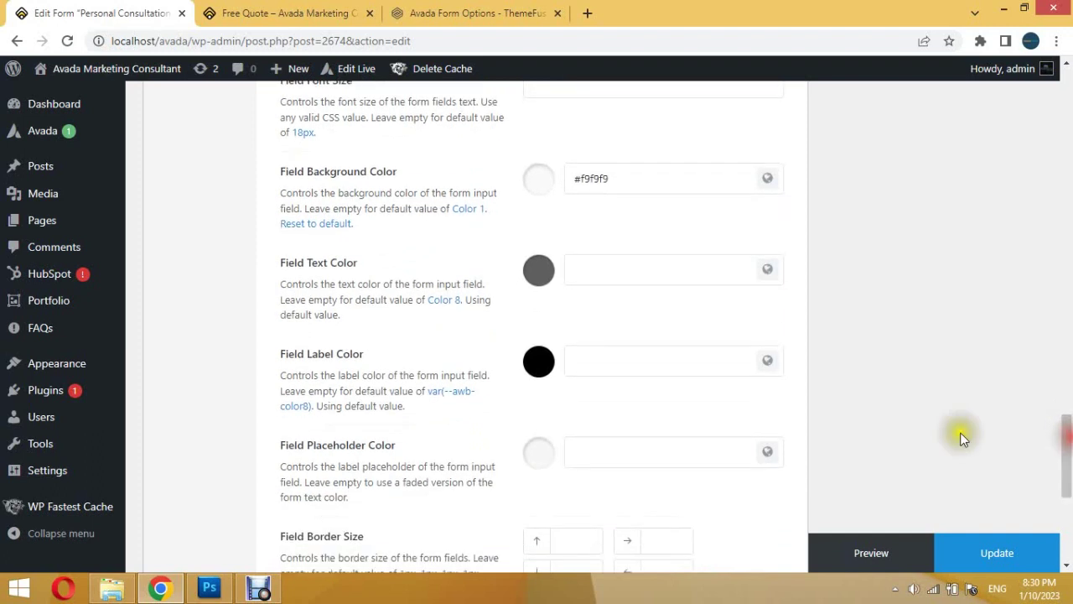
- Set the form's Field Label Color to the red #dd3030
left_click(536, 369)
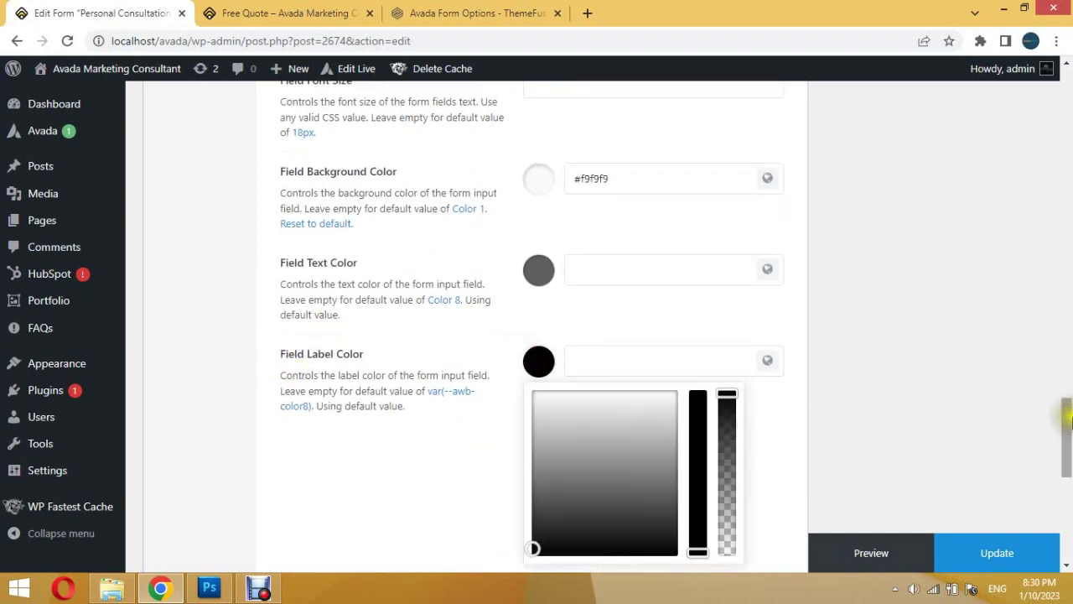
left_click_drag(1068, 422, 1066, 428)
left_click(513, 408)
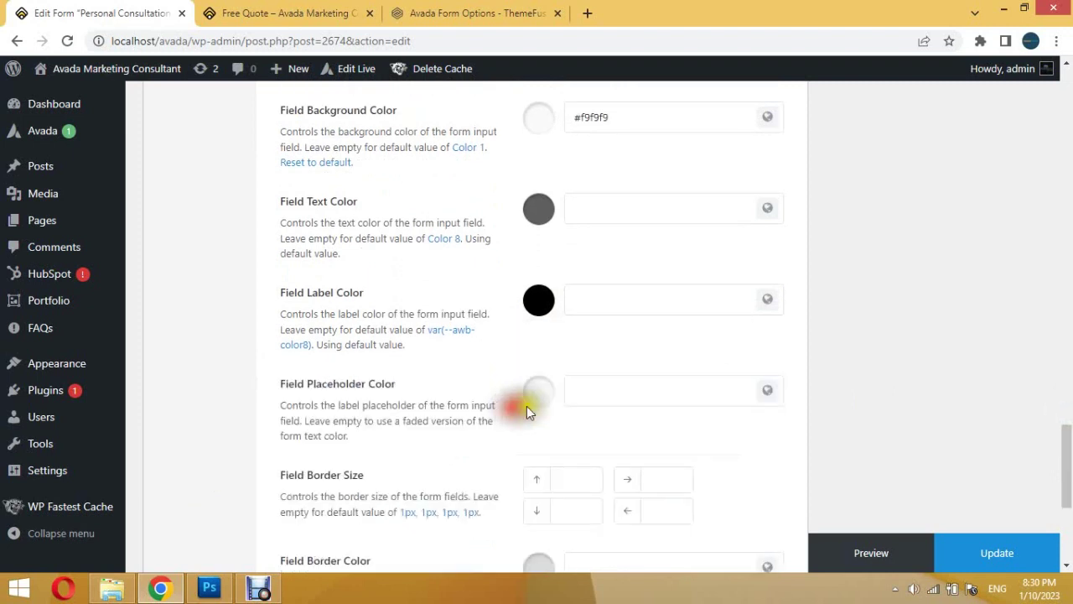
left_click(539, 302)
left_click(601, 382)
left_click(695, 371)
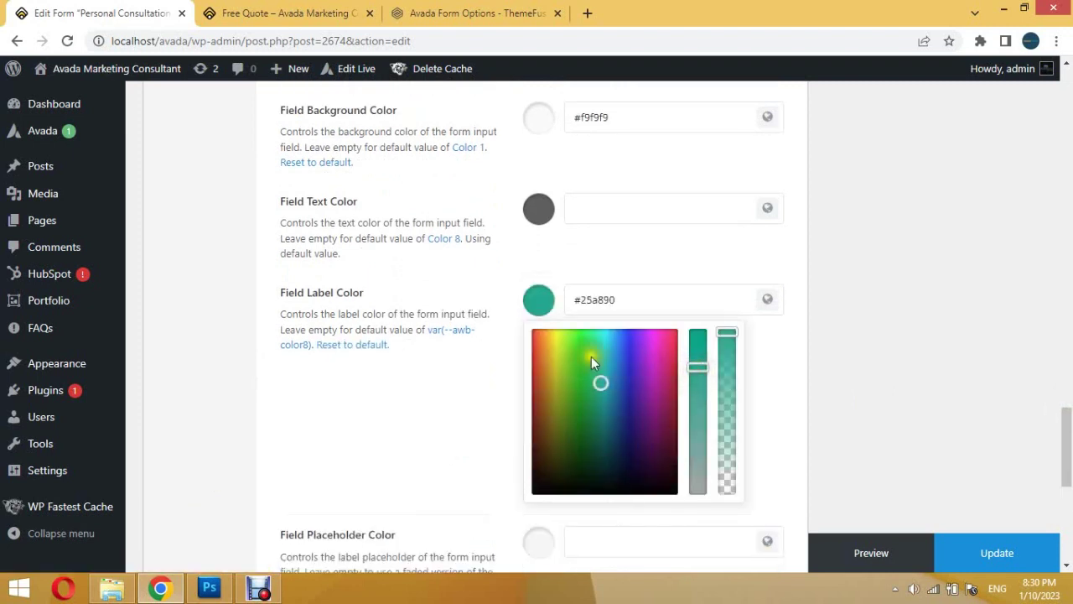
left_click_drag(541, 361, 532, 336)
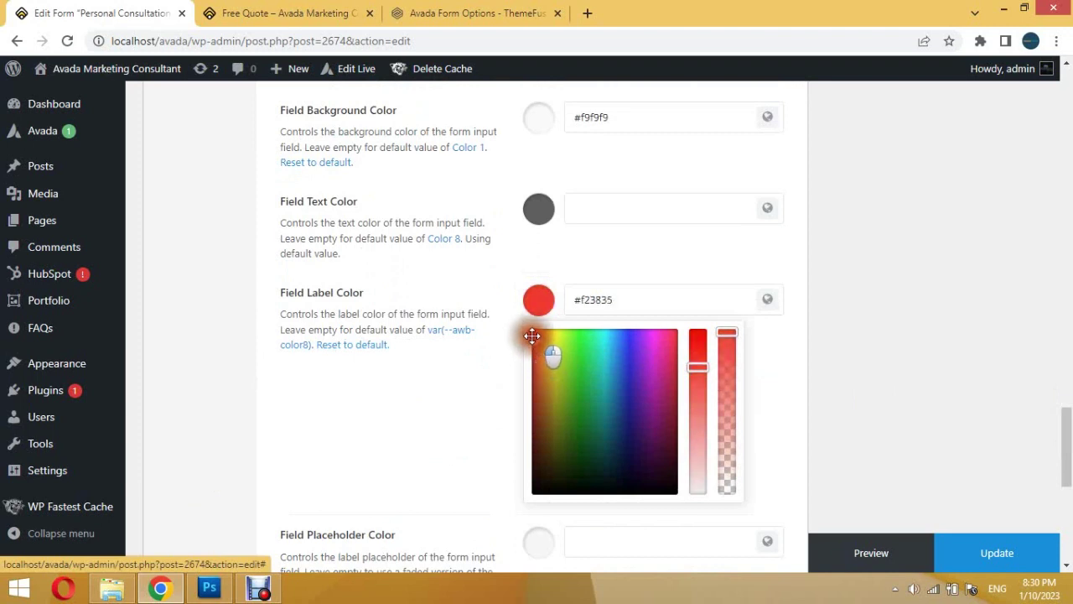
left_click(926, 298)
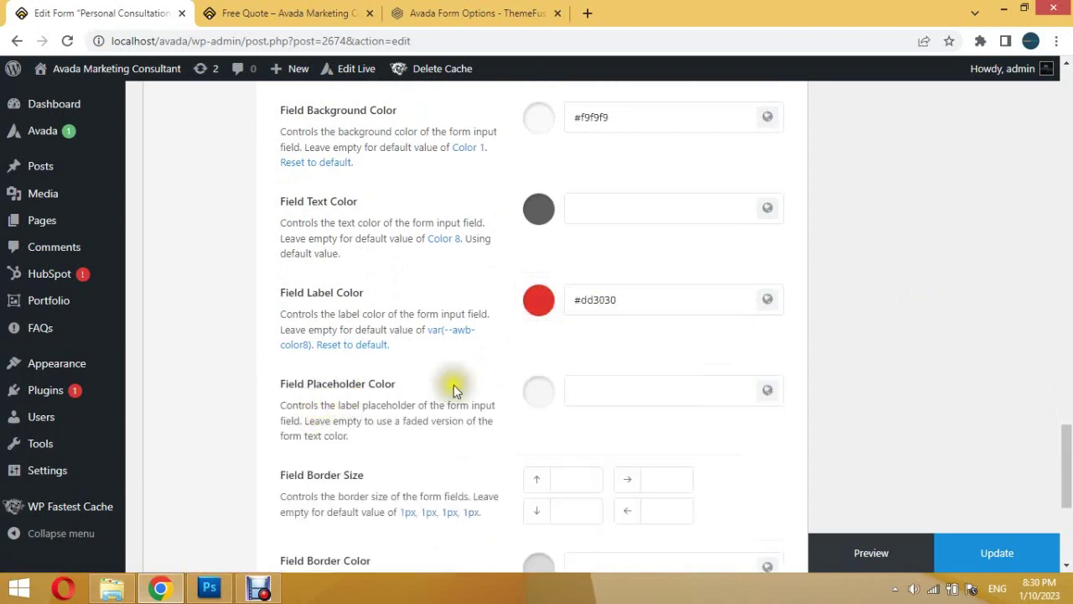
- Update the Personal Consultation form and reload the Free Quote page
left_click_drag(1065, 443, 1066, 508)
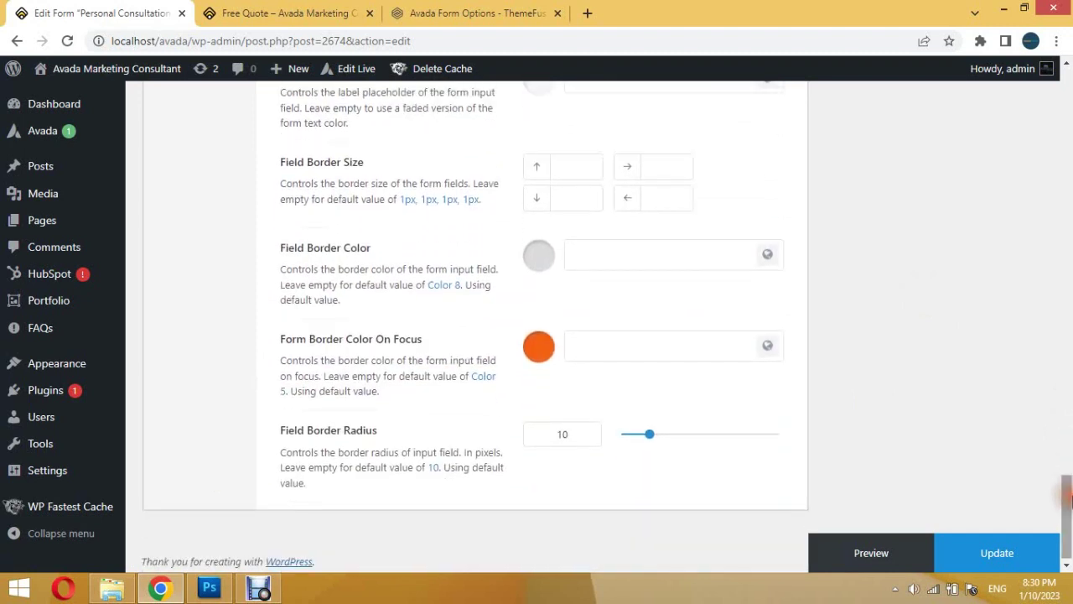
left_click(985, 540)
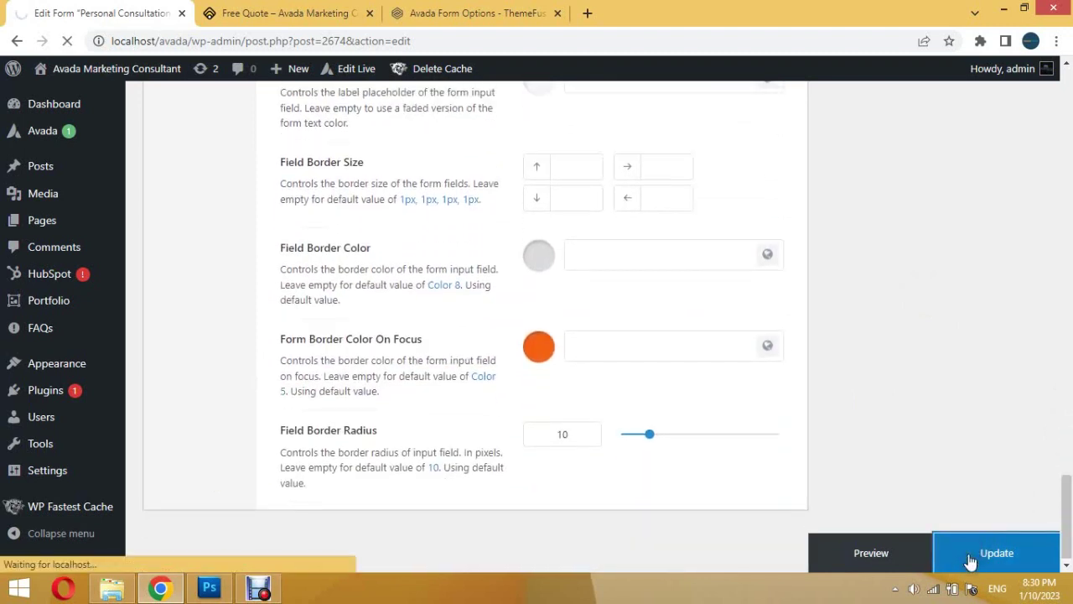
key("ctrl+Tab")
key("F5")
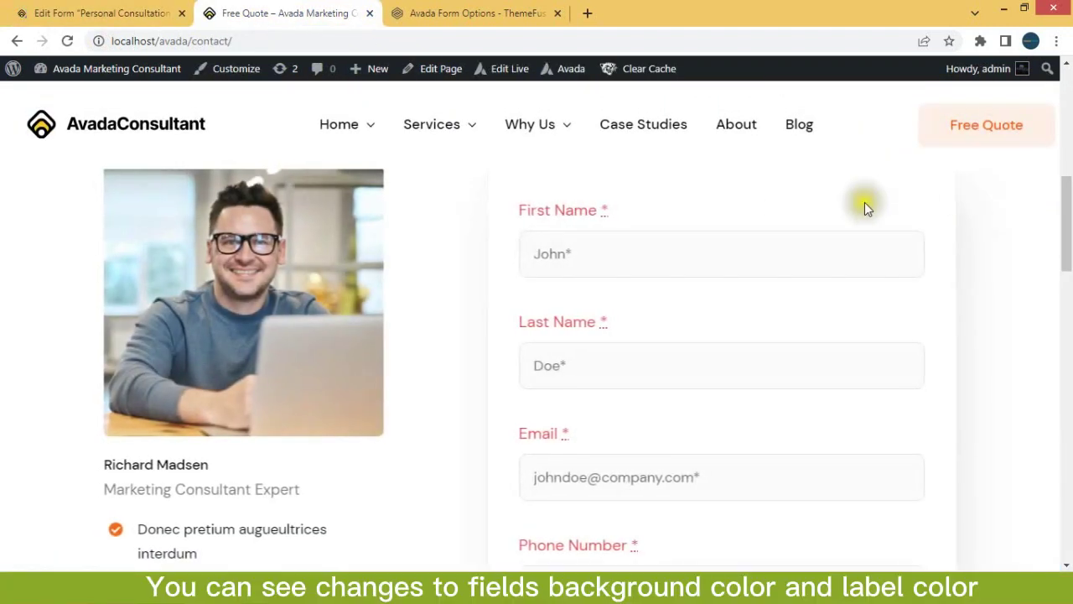
- Examine the field background and label colors of the form on the Free Quote page
left_click(662, 247)
left_click(790, 306)
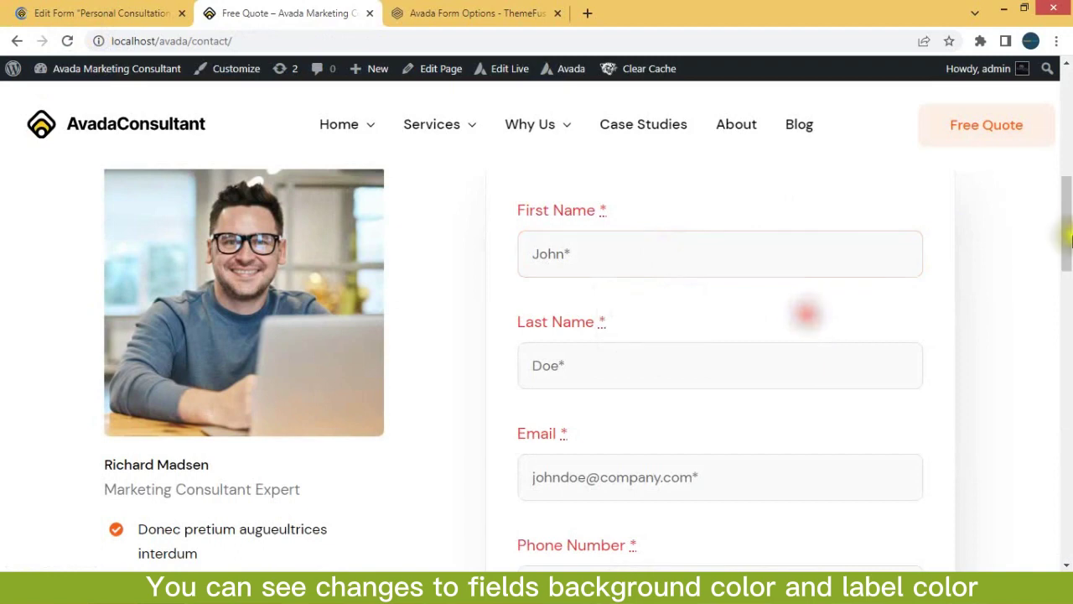
mouse_move(1063, 232)
left_mouse_down()
mouse_move(1066, 319)
mouse_move(1050, 217)
left_mouse_up()
left_click_drag(513, 267, 616, 270)
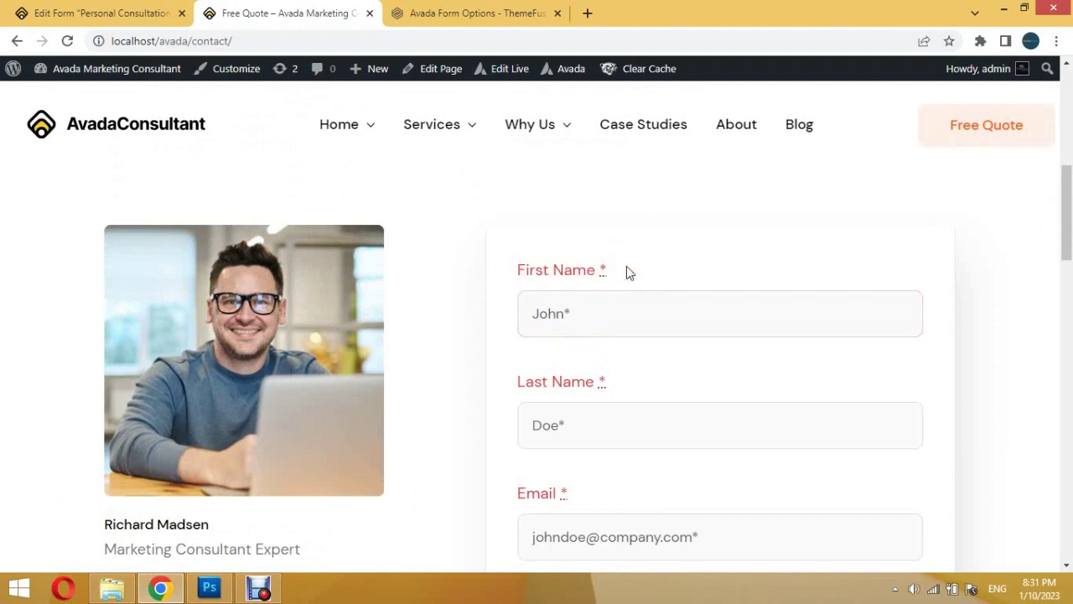
- Return to the form editor and review the Submission options, including the submission type and the available submit actions
left_click(92, 8)
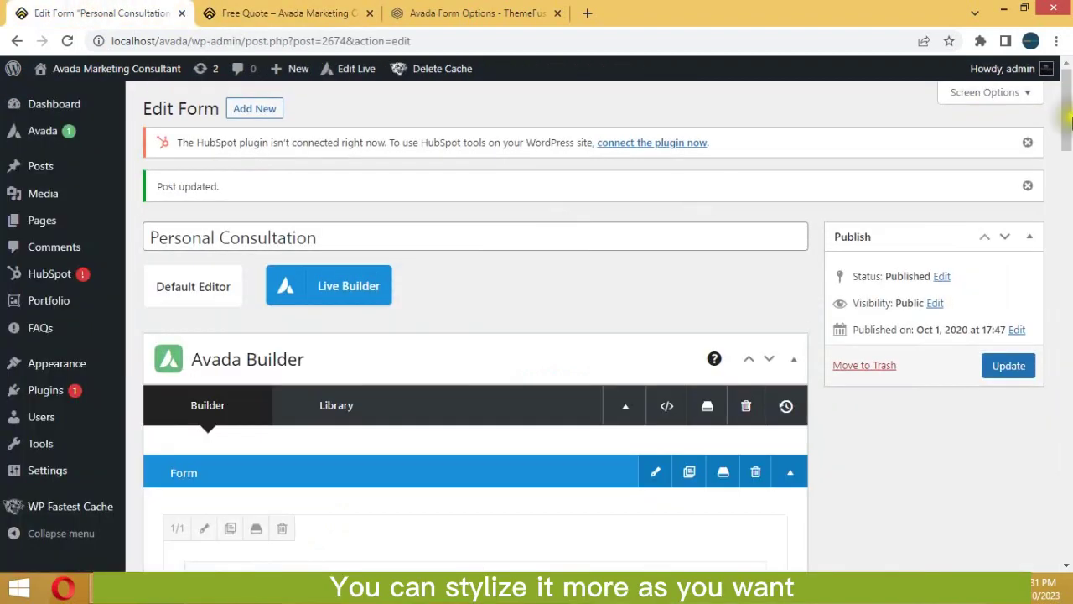
left_click_drag(1068, 122, 1066, 317)
left_click(193, 273)
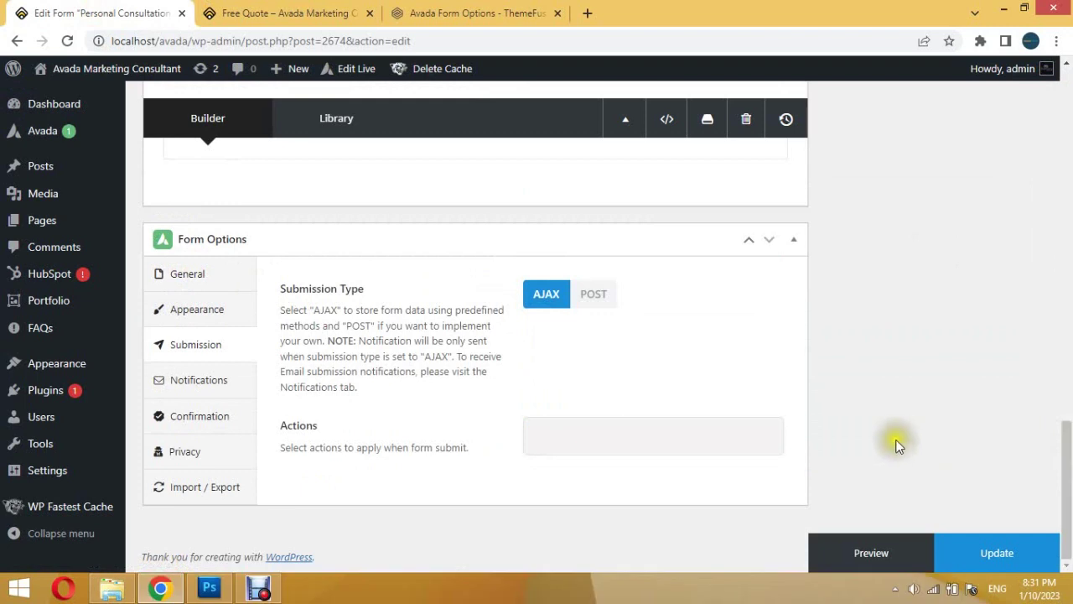
left_click_drag(282, 310, 322, 326)
left_click(845, 316)
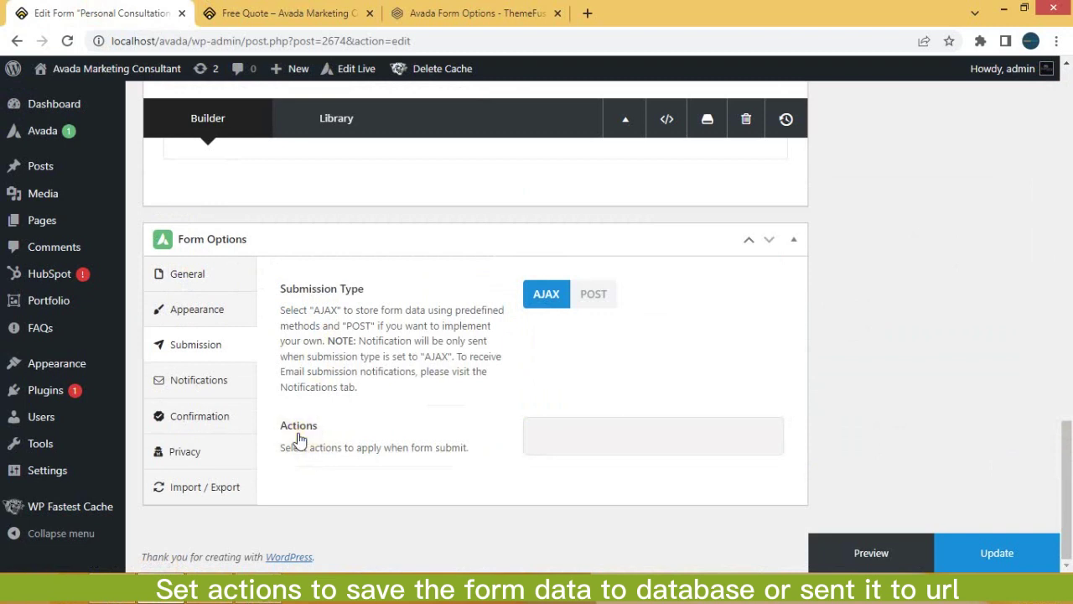
left_click(678, 445)
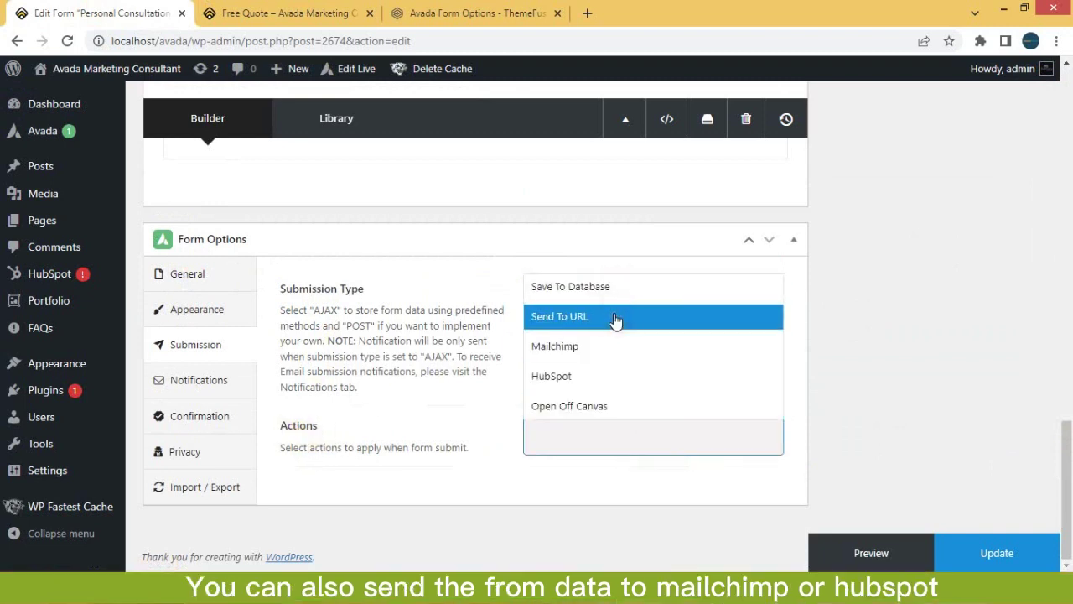
left_click(600, 352)
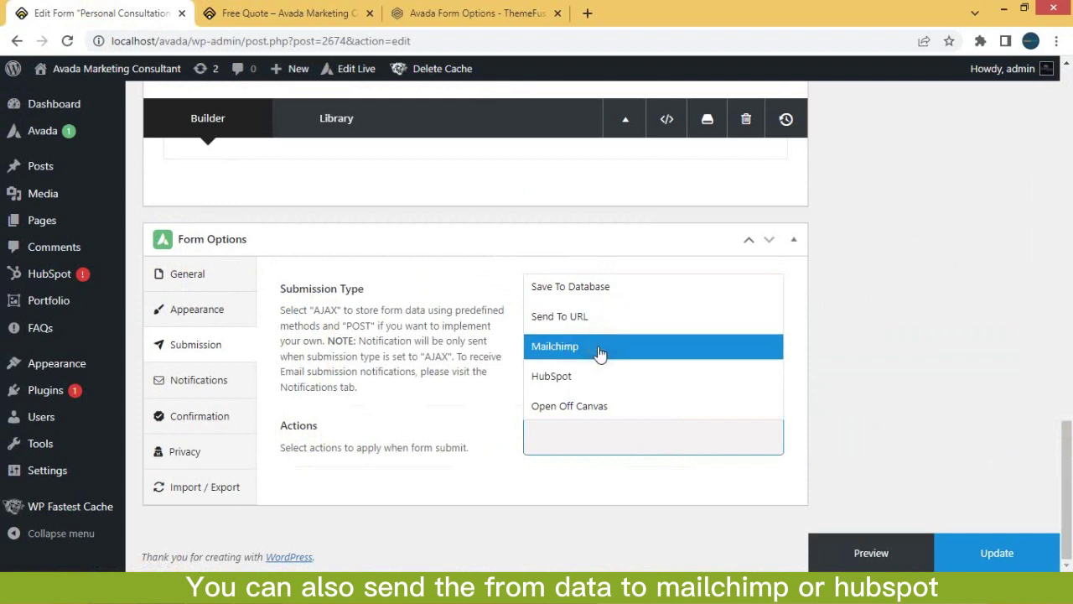
left_click(503, 411)
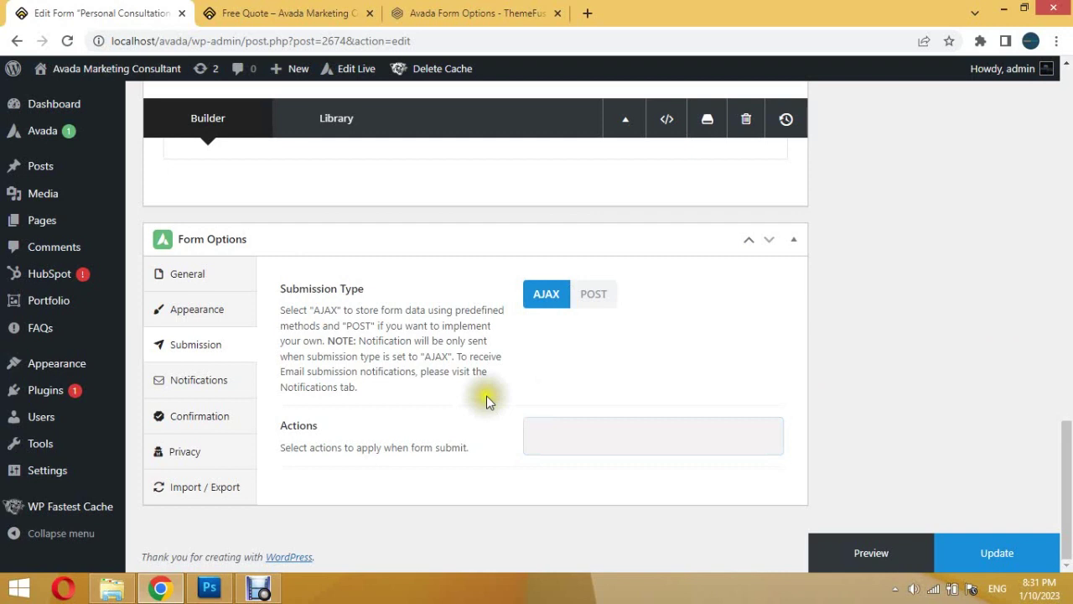
- Add a form notification to review its settings, and delete it again
left_click(196, 384)
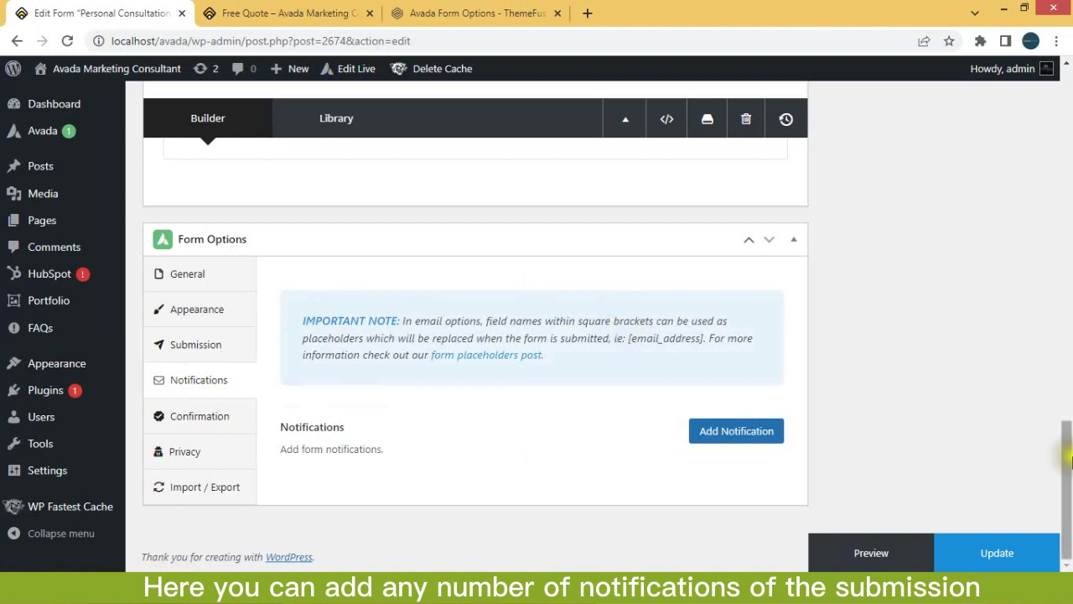
left_click(1067, 469)
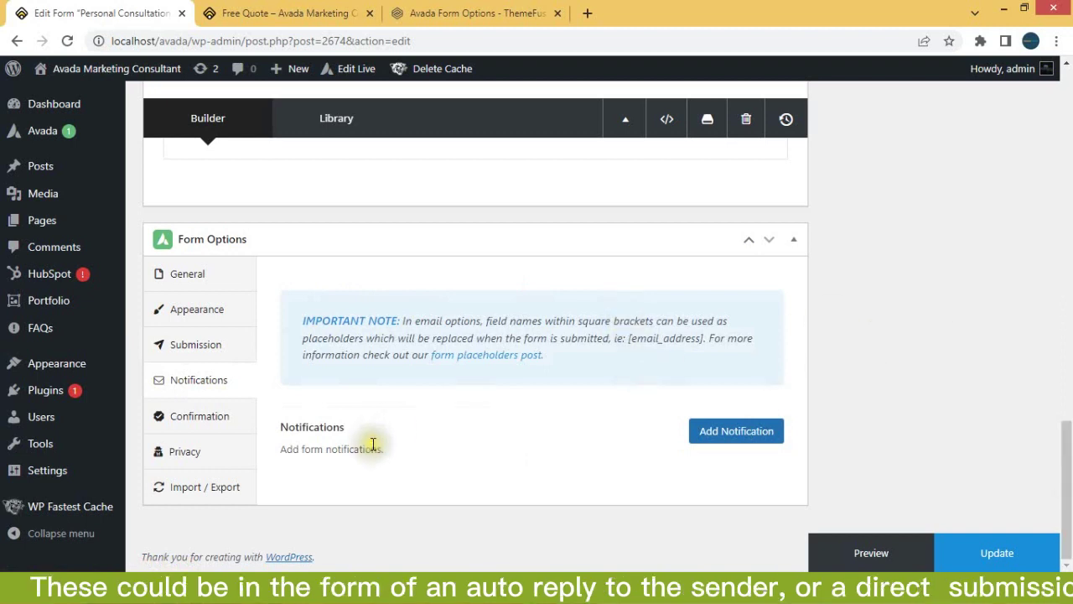
left_click(715, 432)
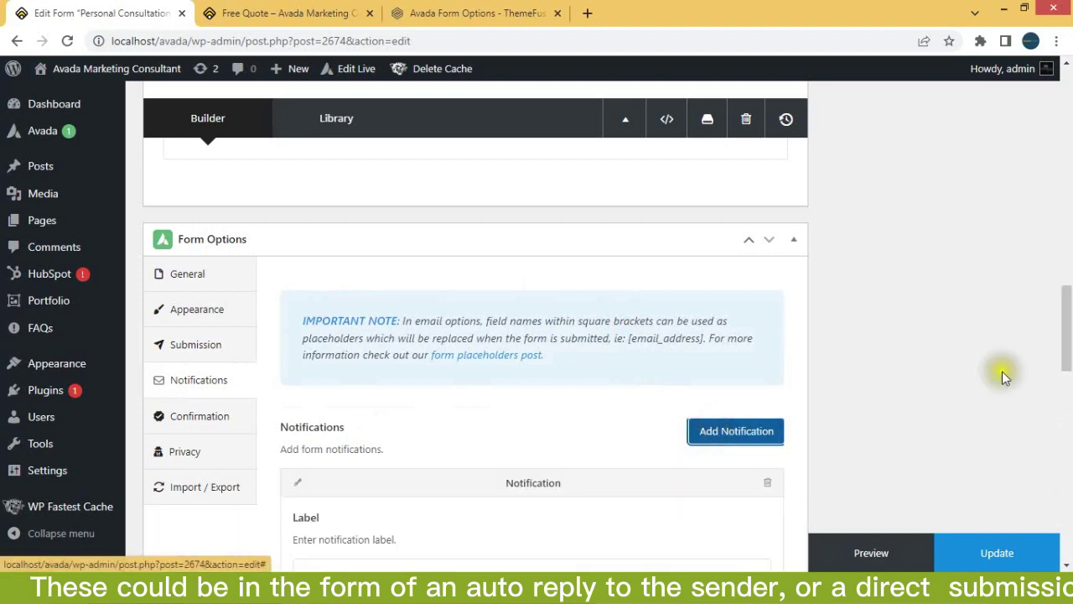
mouse_move(1062, 353)
left_mouse_down()
mouse_move(1067, 479)
mouse_move(1068, 335)
left_mouse_up()
left_click(766, 397)
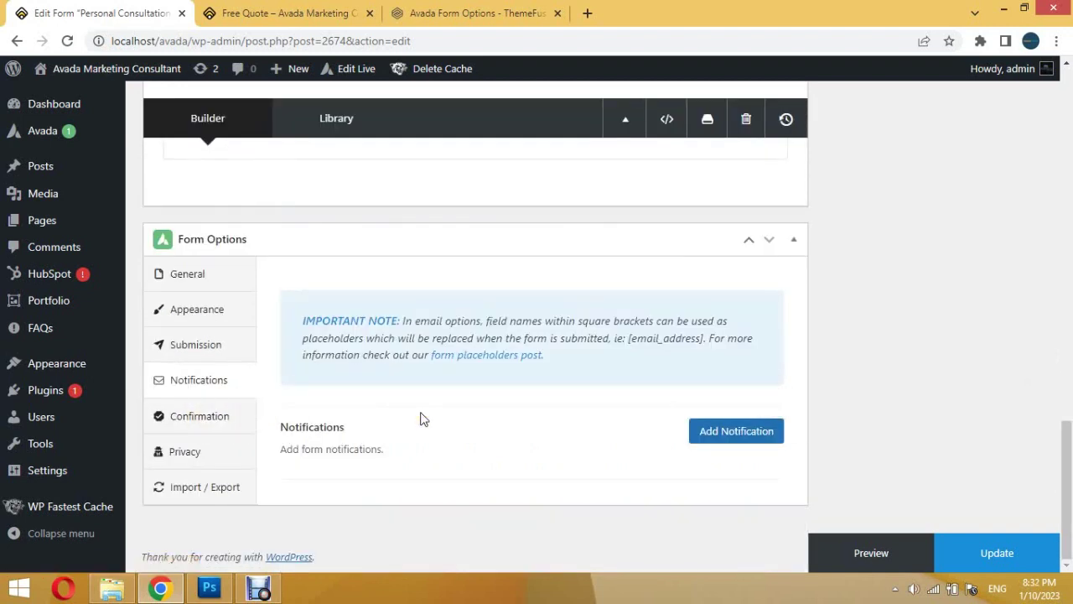
- Review the Form Confirmation Type choices and select Display Message
left_click(209, 417)
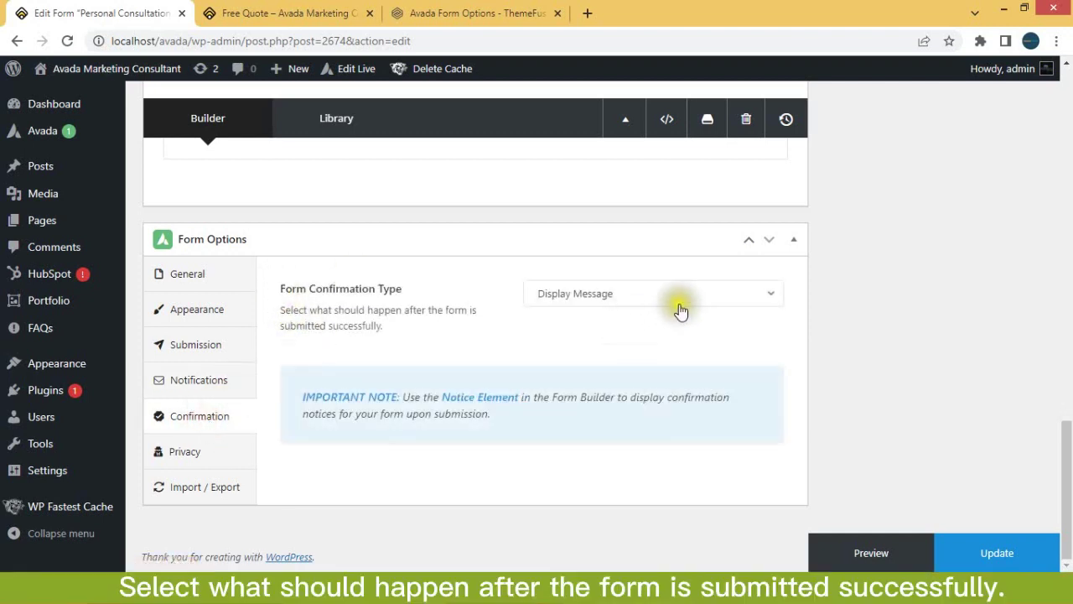
left_click(712, 301)
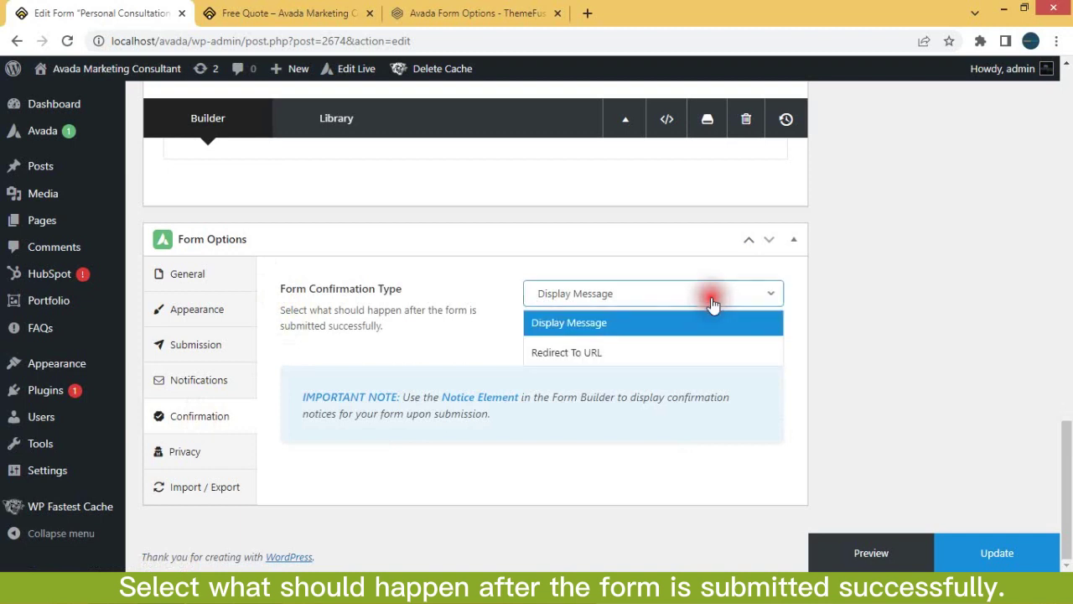
left_click(596, 330)
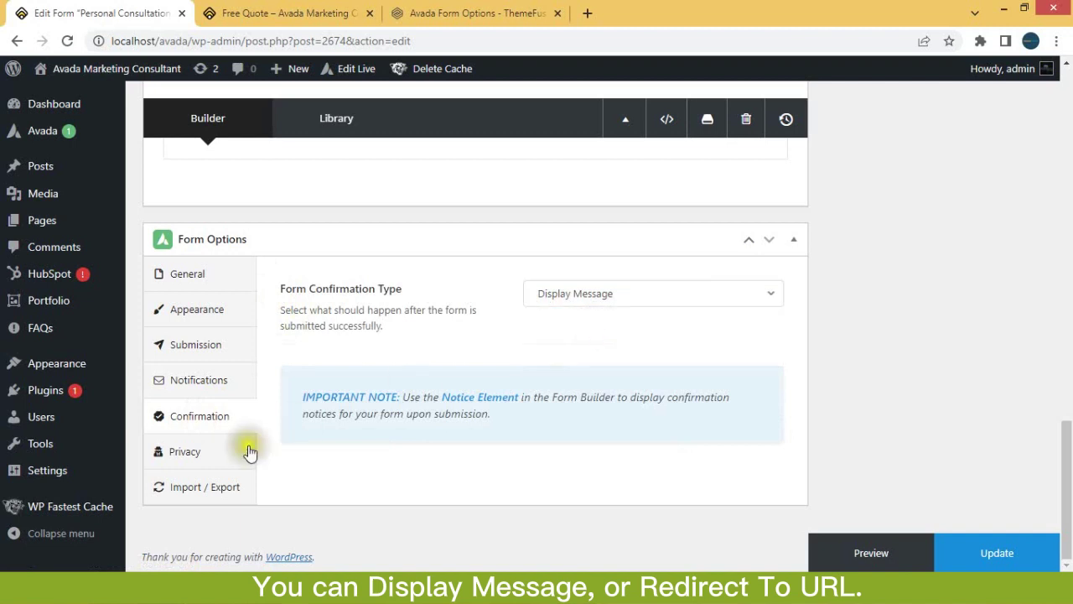
- Review the form's Privacy options and its Import / Export options
left_click(186, 453)
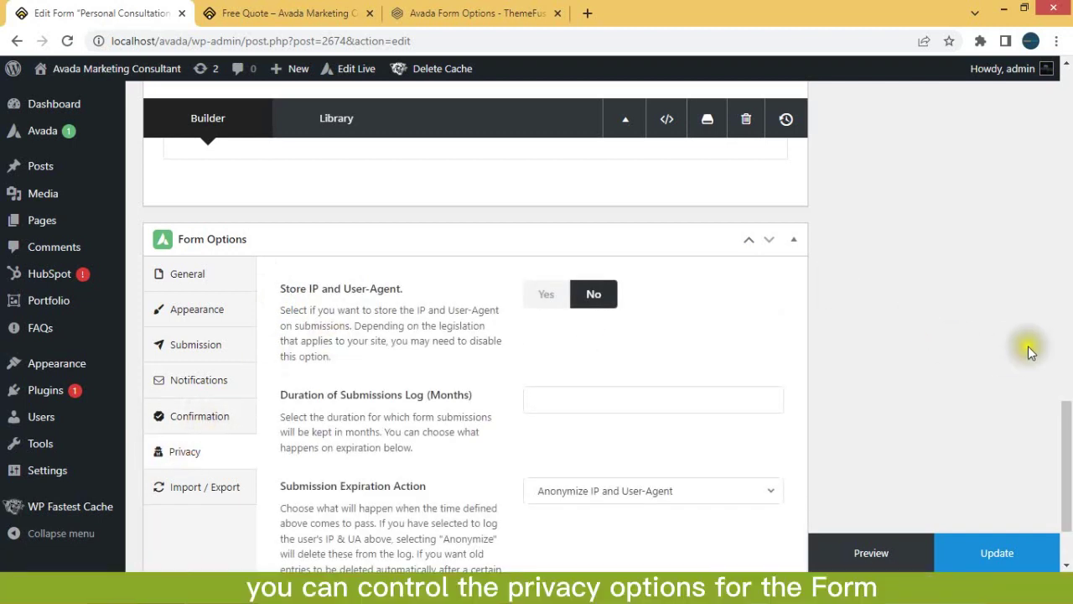
left_click_drag(1068, 410, 1068, 429)
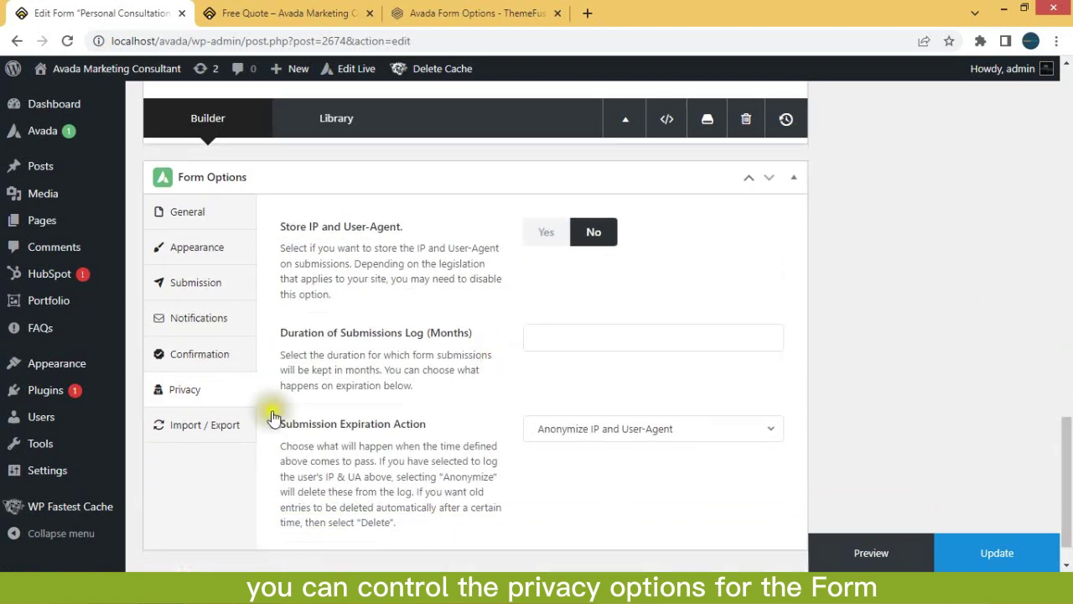
left_click(189, 444)
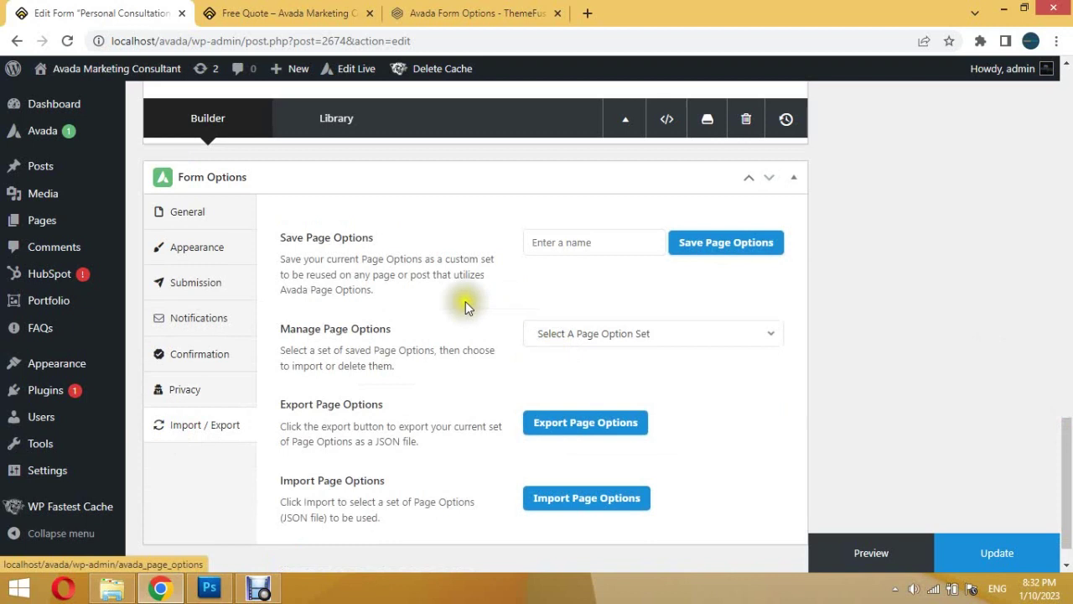